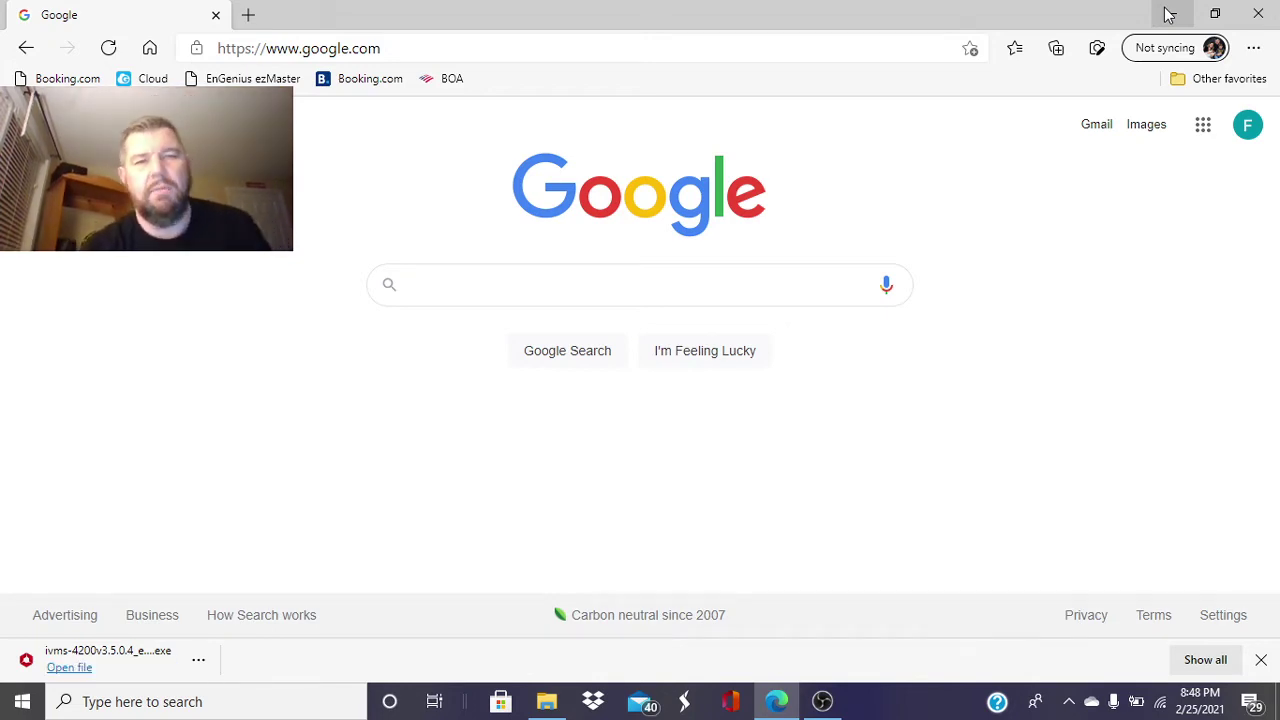
- Search the web for 'hikvision' and open the official Hikvision US website
{"action": "type", "text": "iv"}
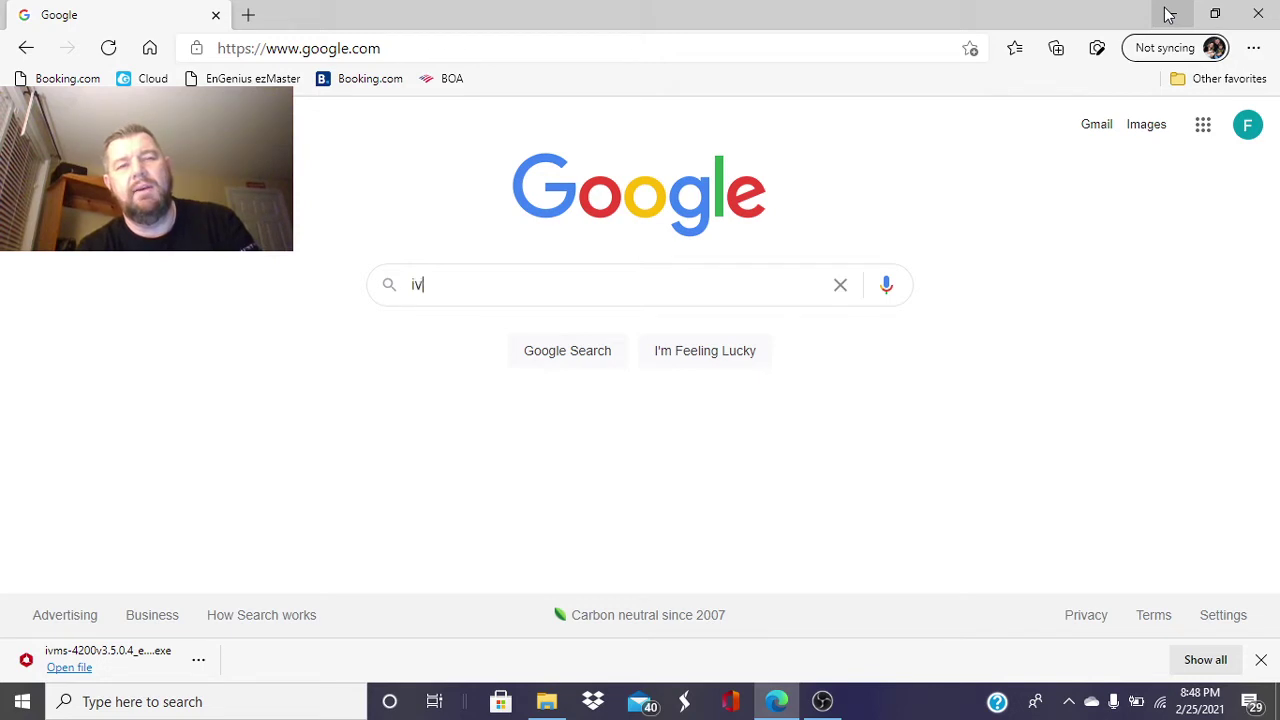
{"action": "key", "text": "BackSpace"}
{"action": "key", "text": "BackSpace"}
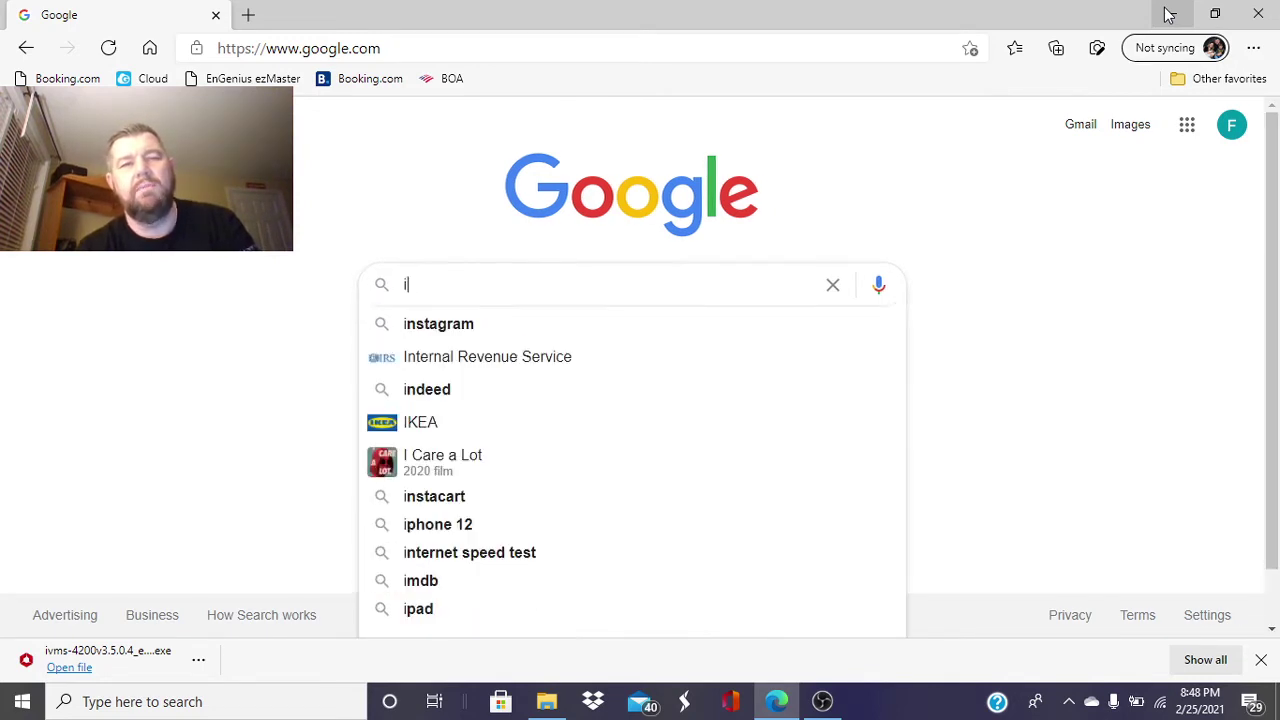
{"action": "type", "text": "hikv"}
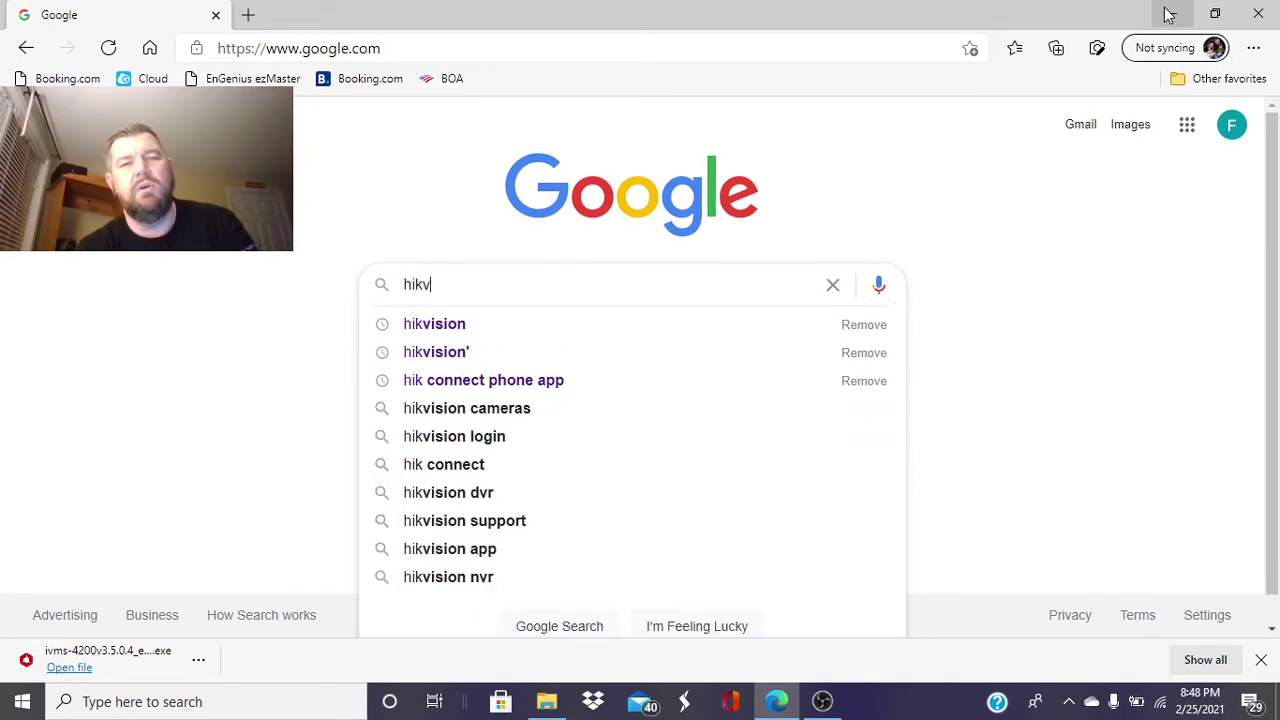
{"action": "type", "text": "sion"}
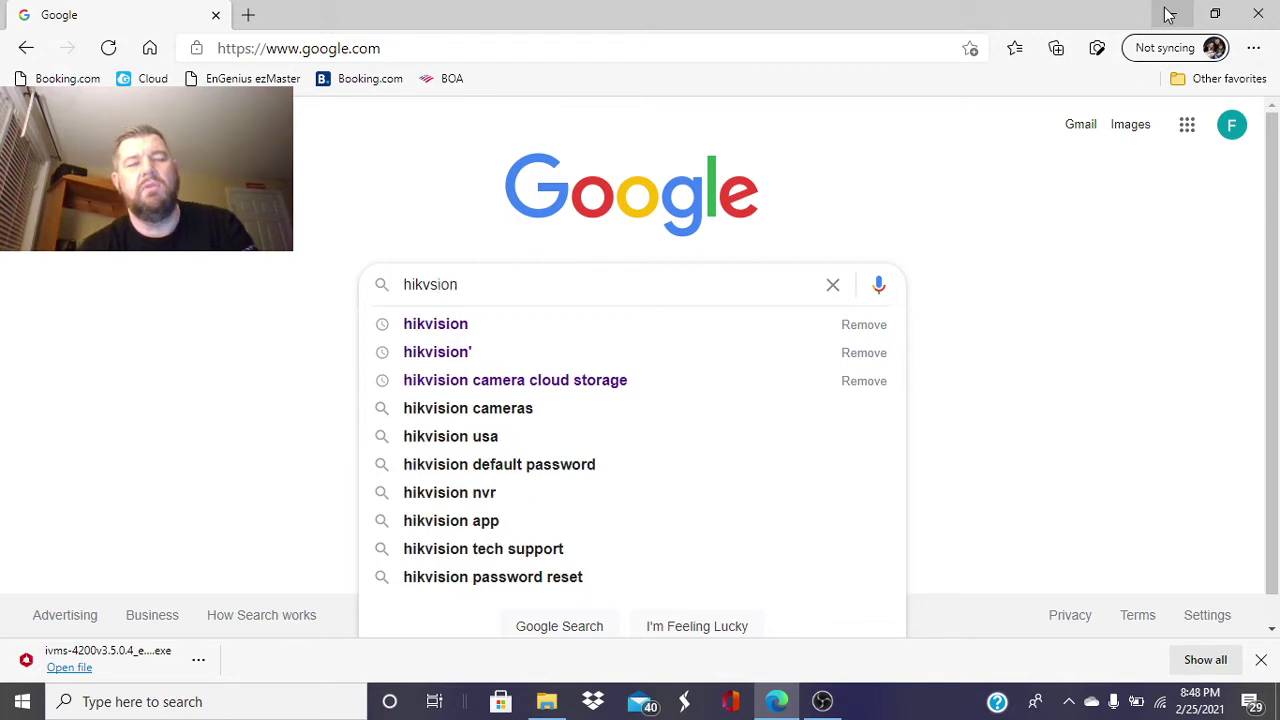
{"action": "key", "text": "Return"}
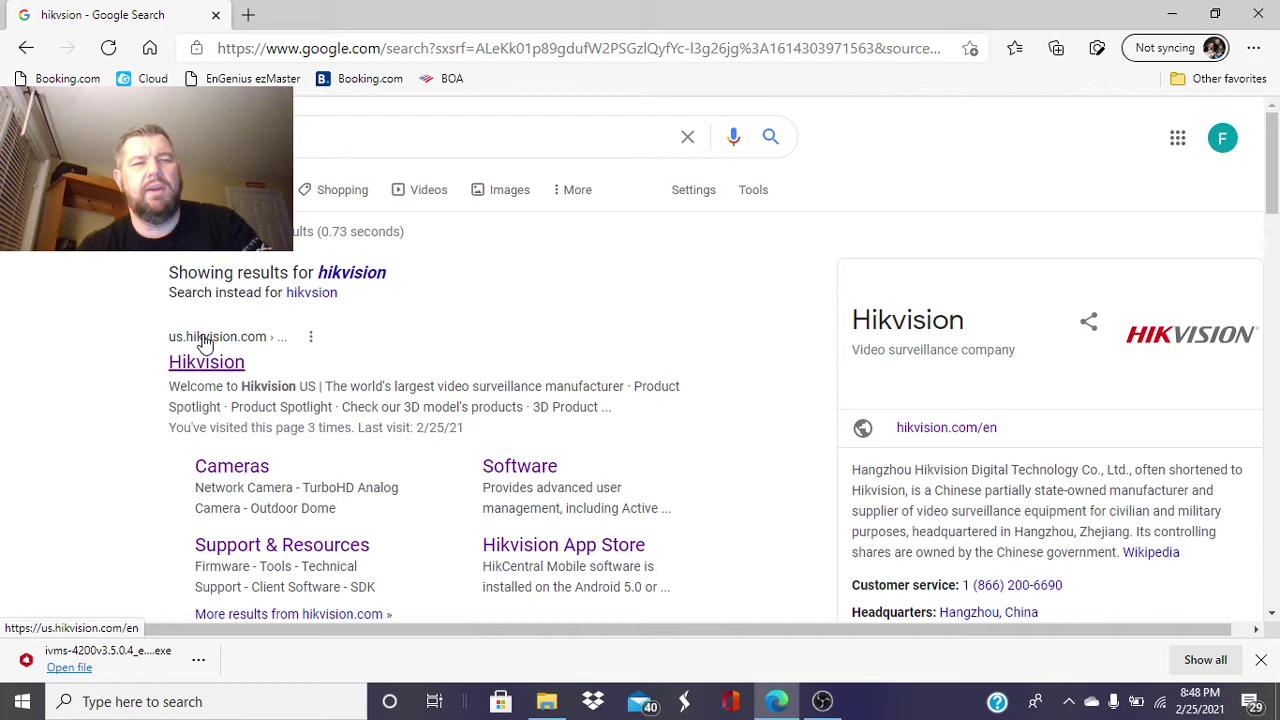
{"action": "left_click", "coordinate": [209, 371]}
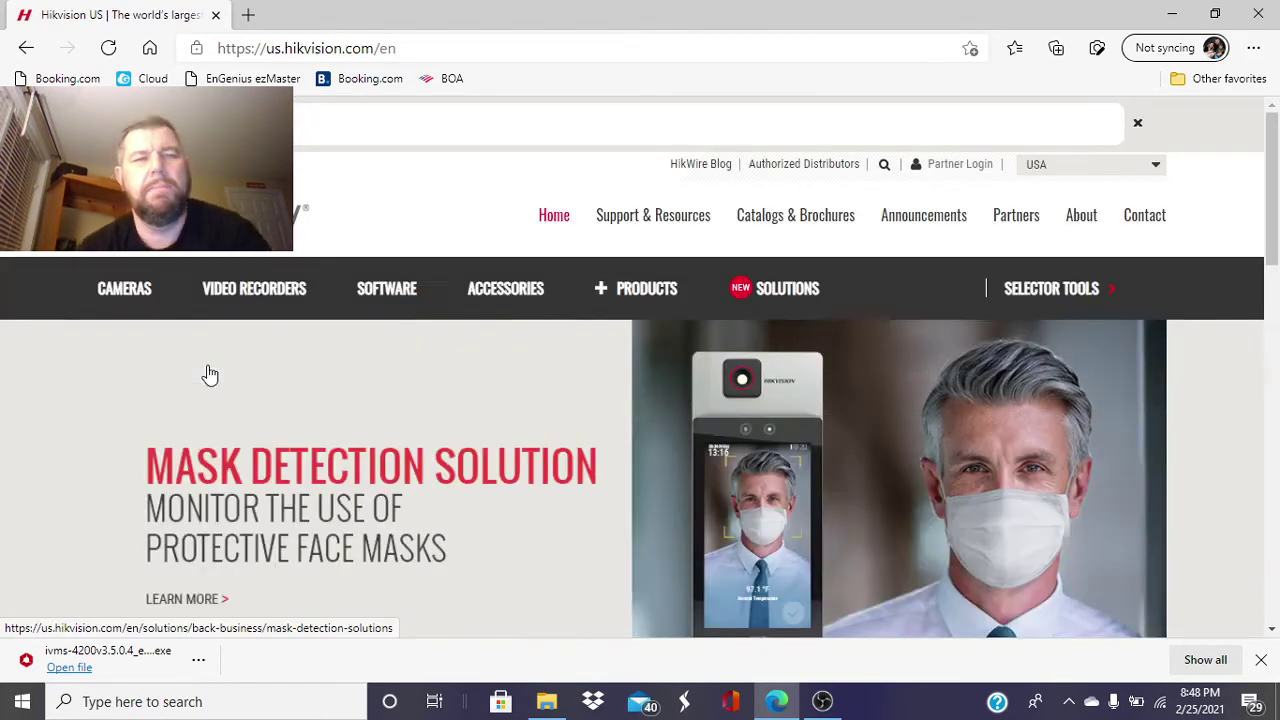
- Go to Client Software downloads and open the iVMS-4200 for Windows product page's download list
{"action": "mouse_move", "coordinate": [656, 220]}
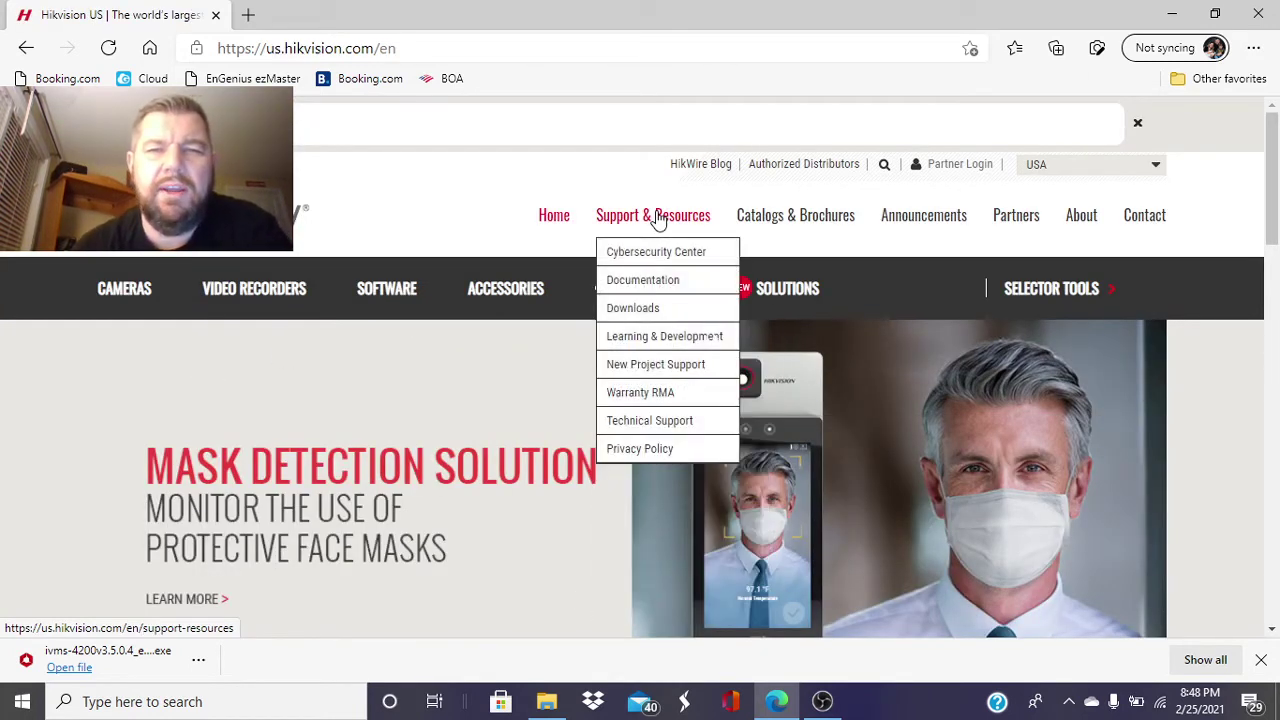
{"action": "mouse_move", "coordinate": [645, 316]}
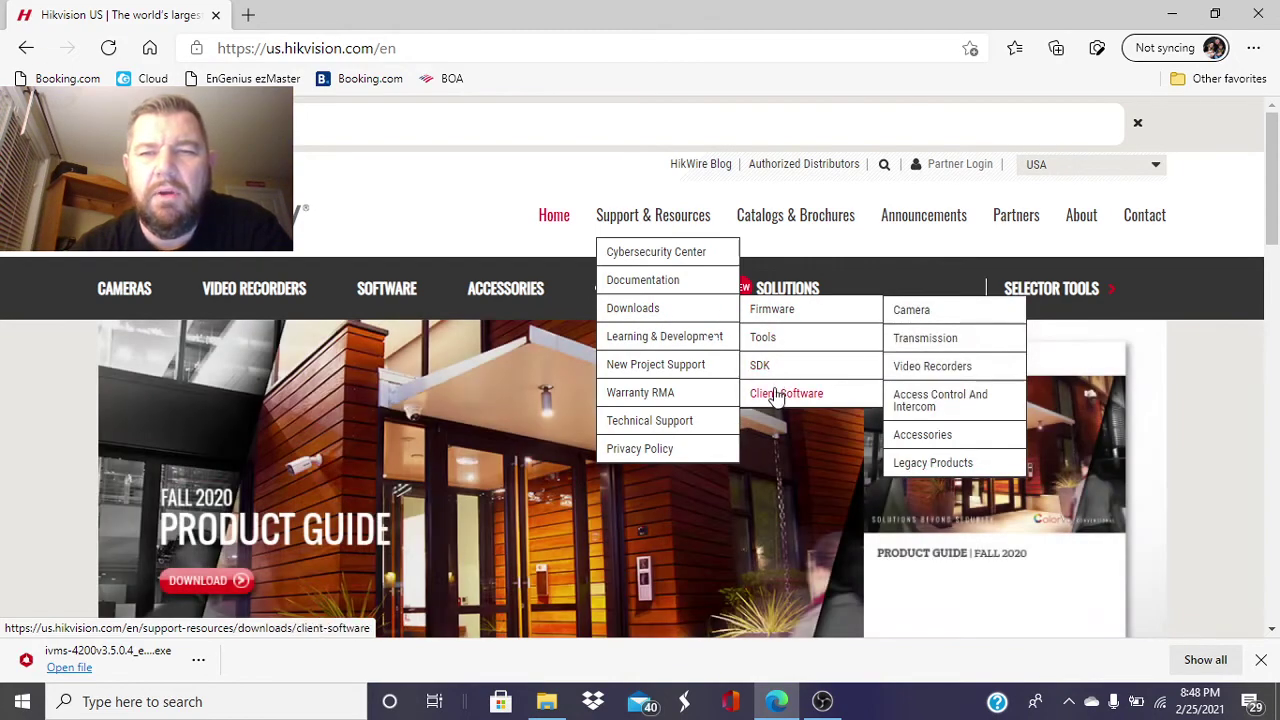
{"action": "left_click", "coordinate": [776, 396]}
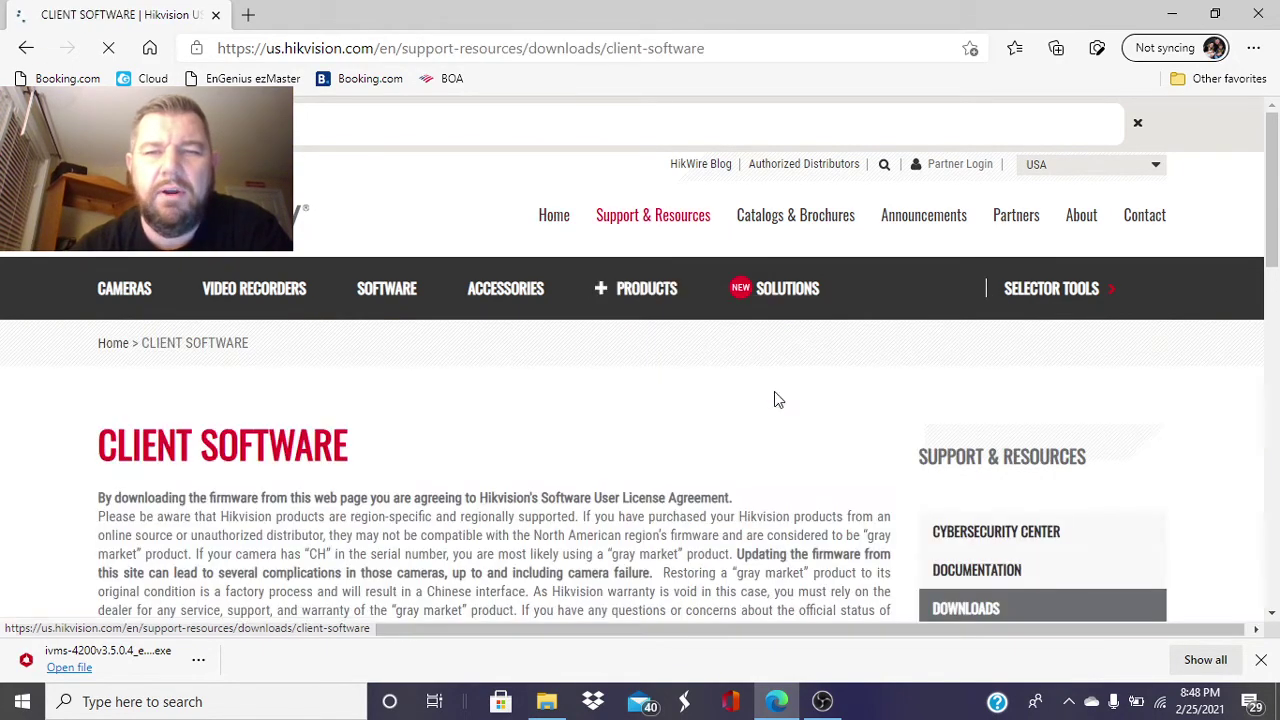
{"action": "left_click_drag", "start_coordinate": [1276, 204], "coordinate": [1276, 330]}
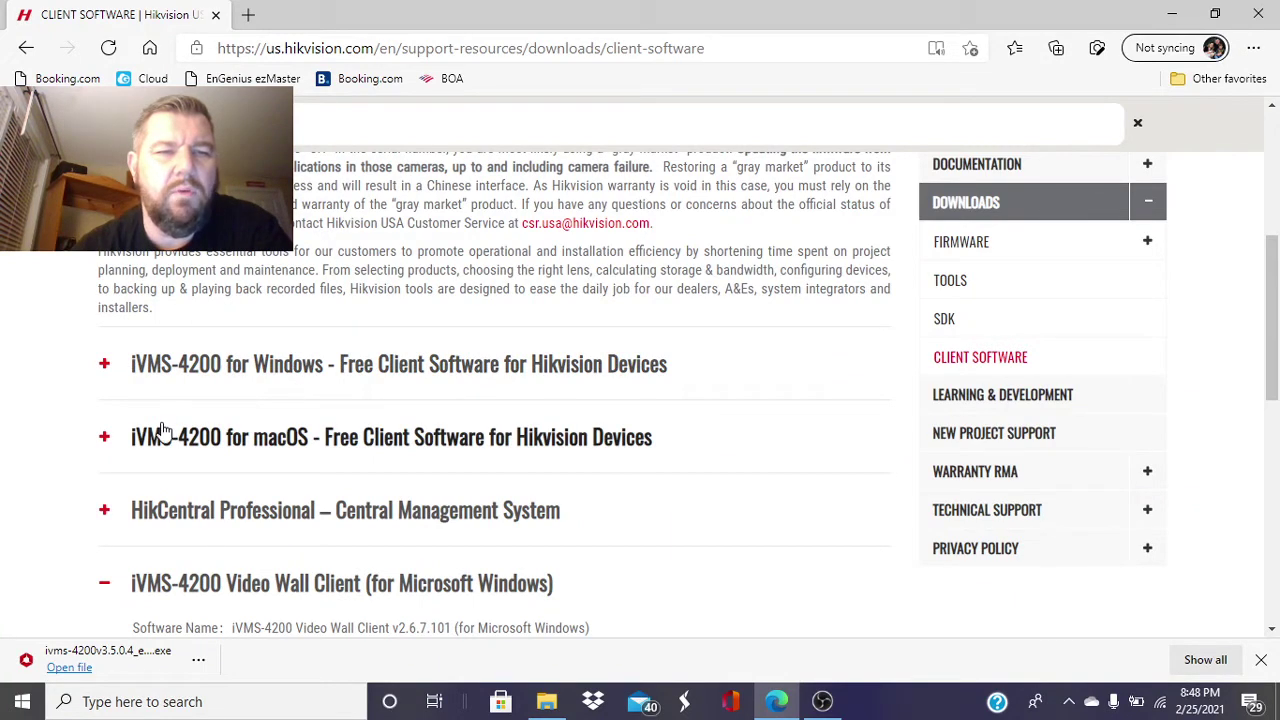
{"action": "left_click", "coordinate": [115, 366]}
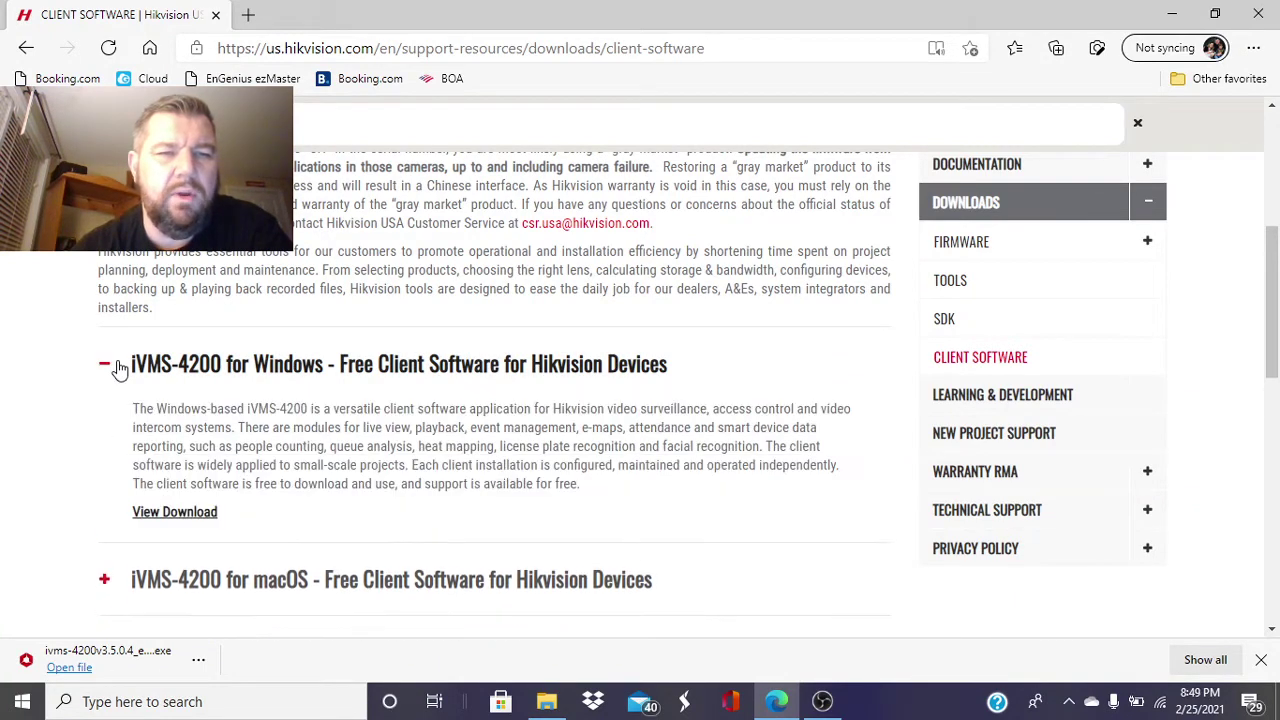
{"action": "left_click", "coordinate": [193, 513]}
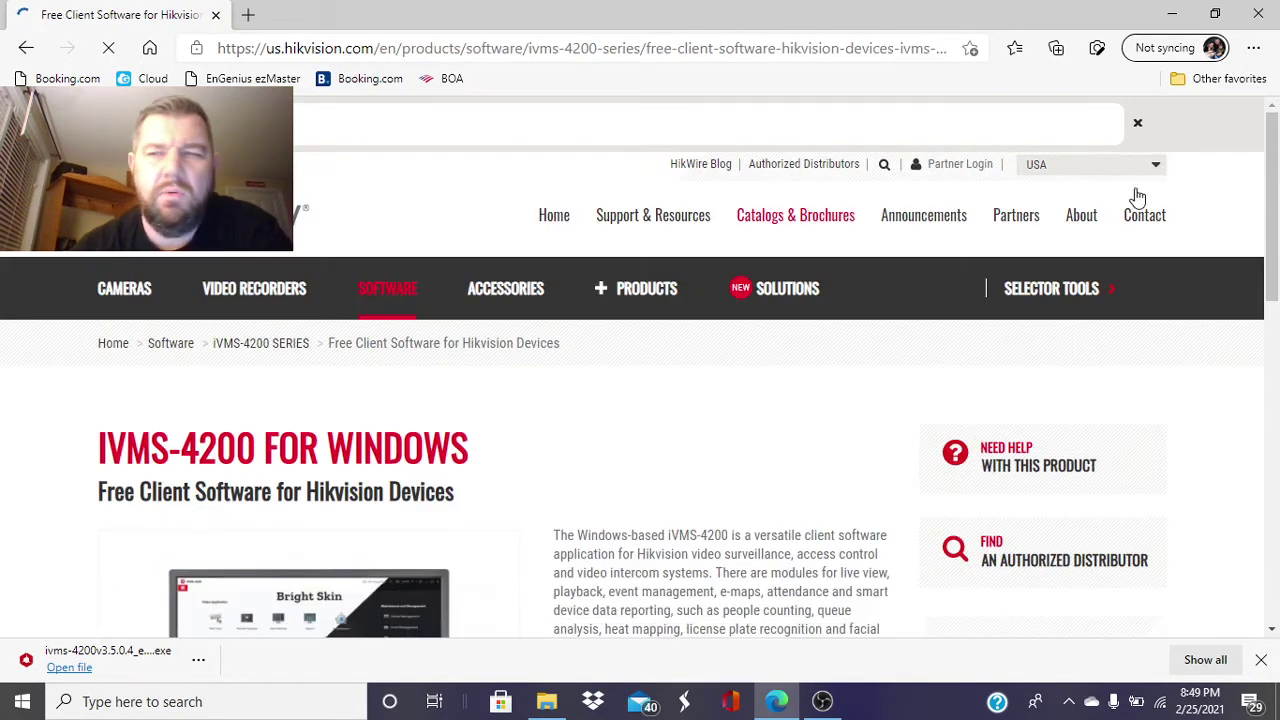
{"action": "right_click", "coordinate": [1274, 283]}
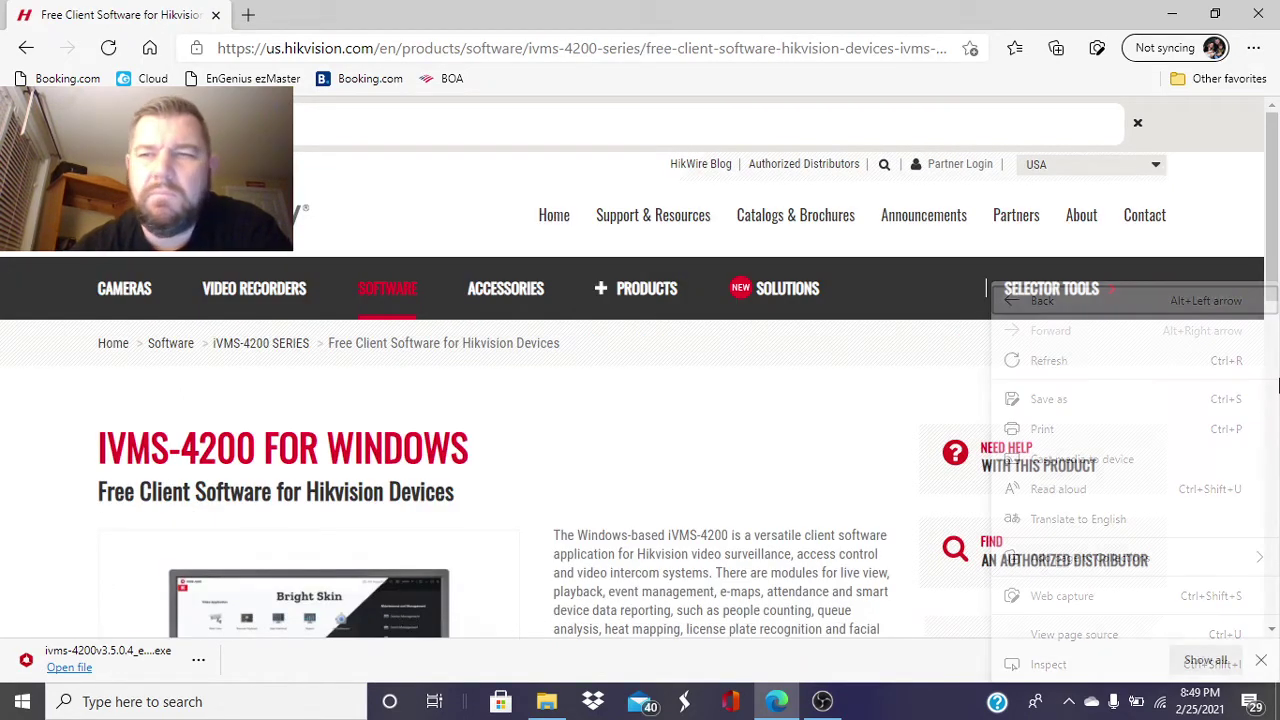
{"action": "left_click_drag", "start_coordinate": [1274, 268], "coordinate": [1276, 365]}
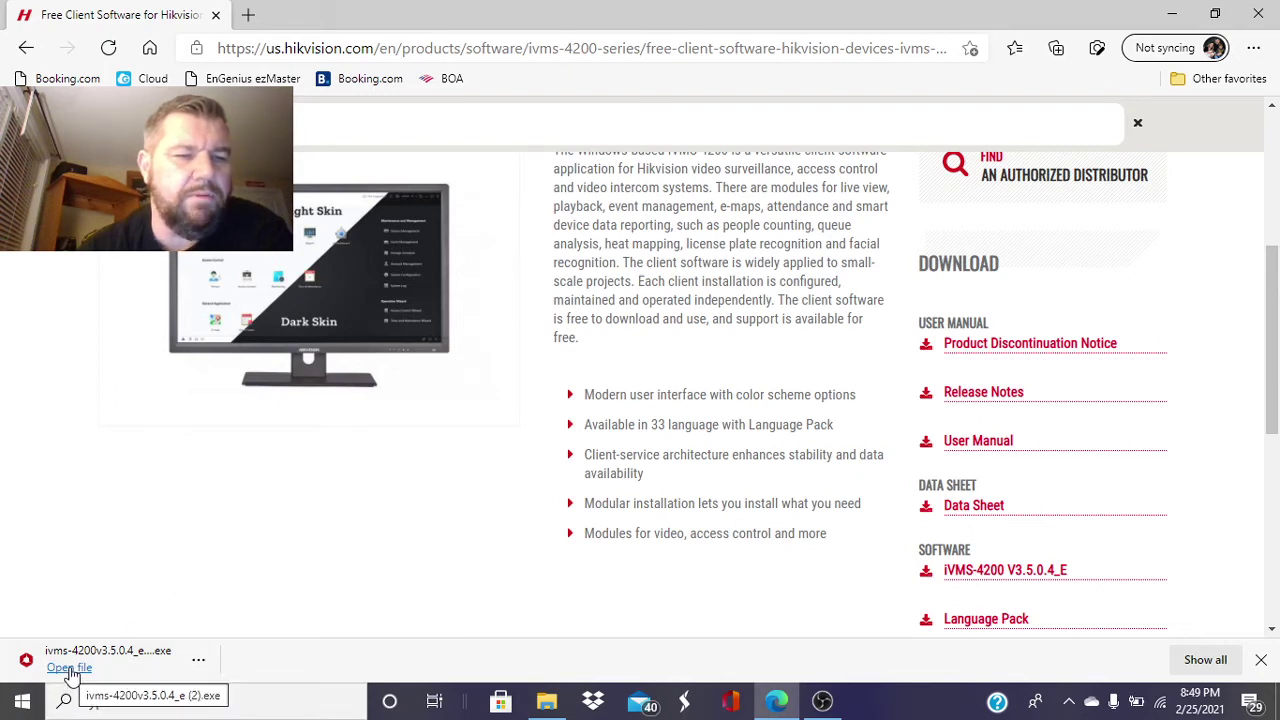
- Run the downloaded iVMS-4200 installer and accept its license agreement
{"action": "left_click", "coordinate": [69, 668]}
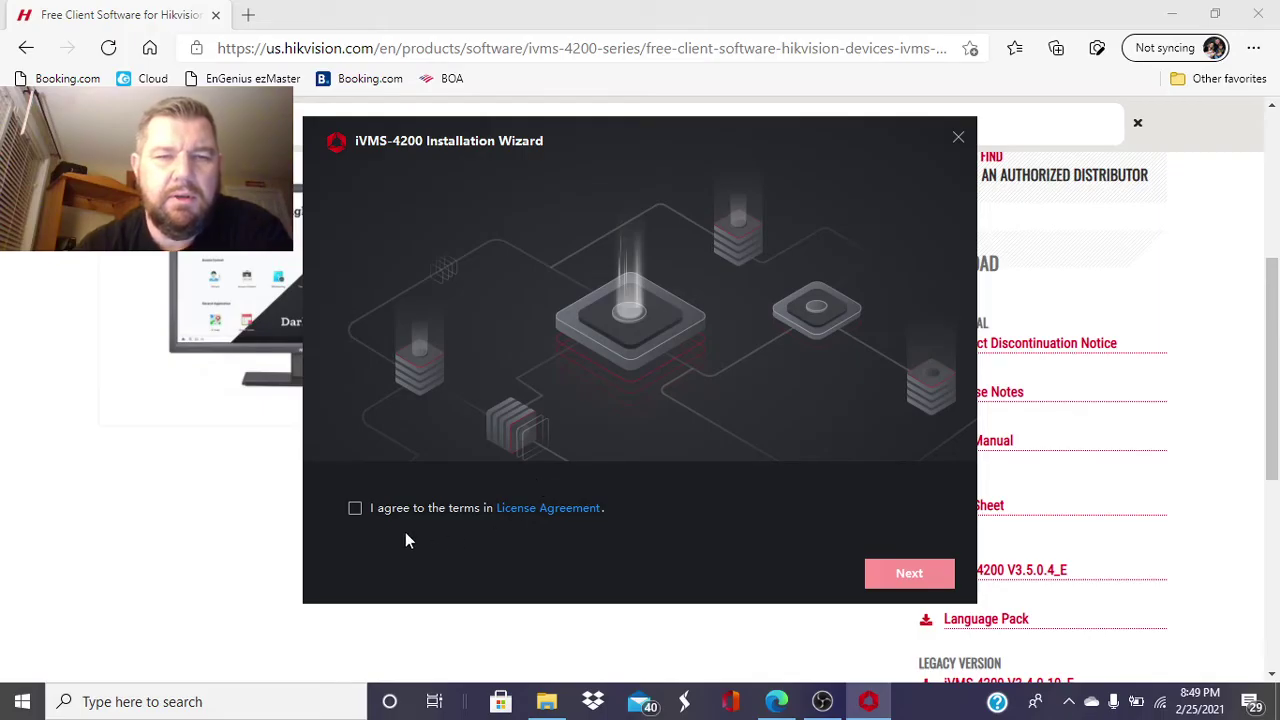
{"action": "left_click", "coordinate": [355, 510]}
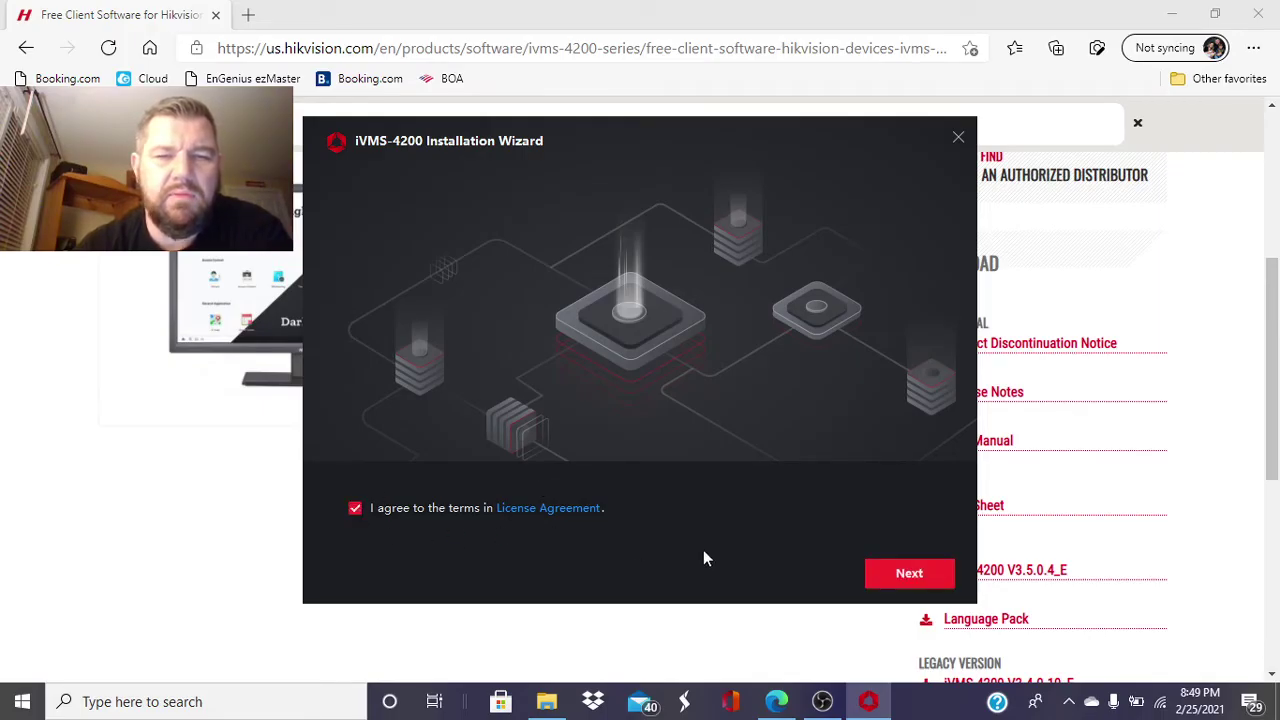
{"action": "left_click", "coordinate": [907, 573]}
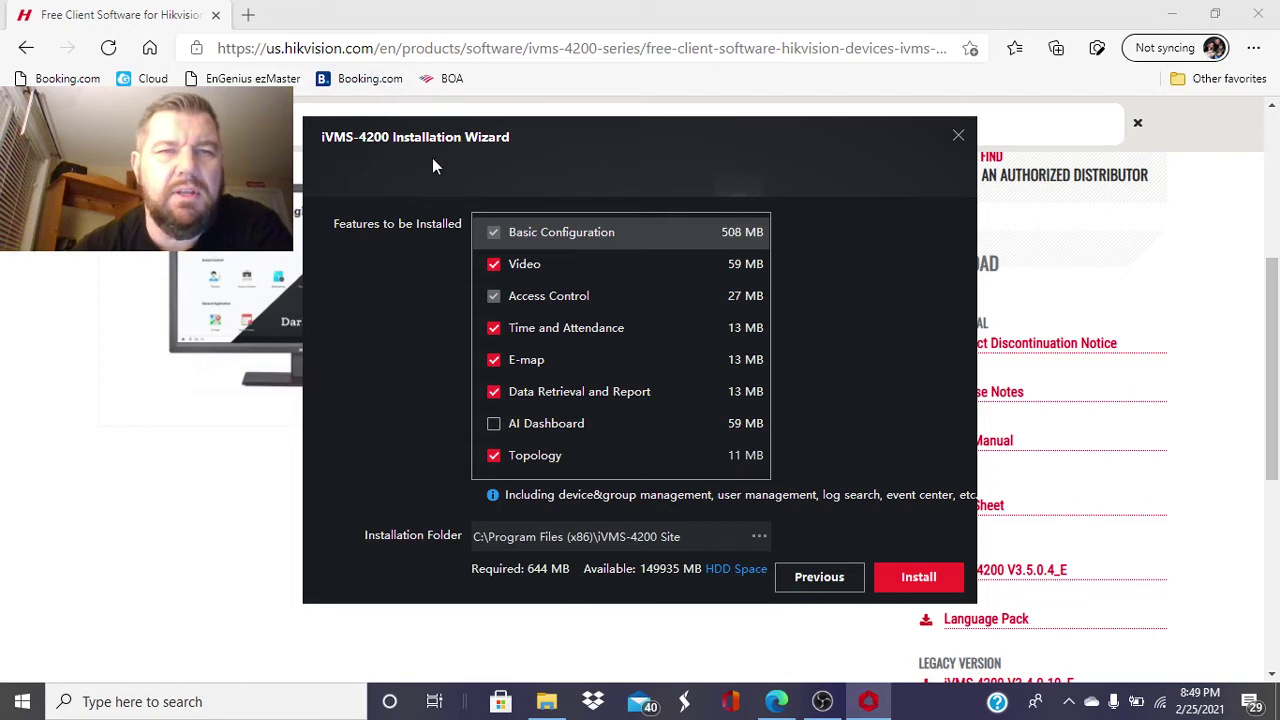
- Deselect Topology, Data Retrieval and Report, E-map, and Time and Attendance features
{"action": "left_click", "coordinate": [494, 456]}
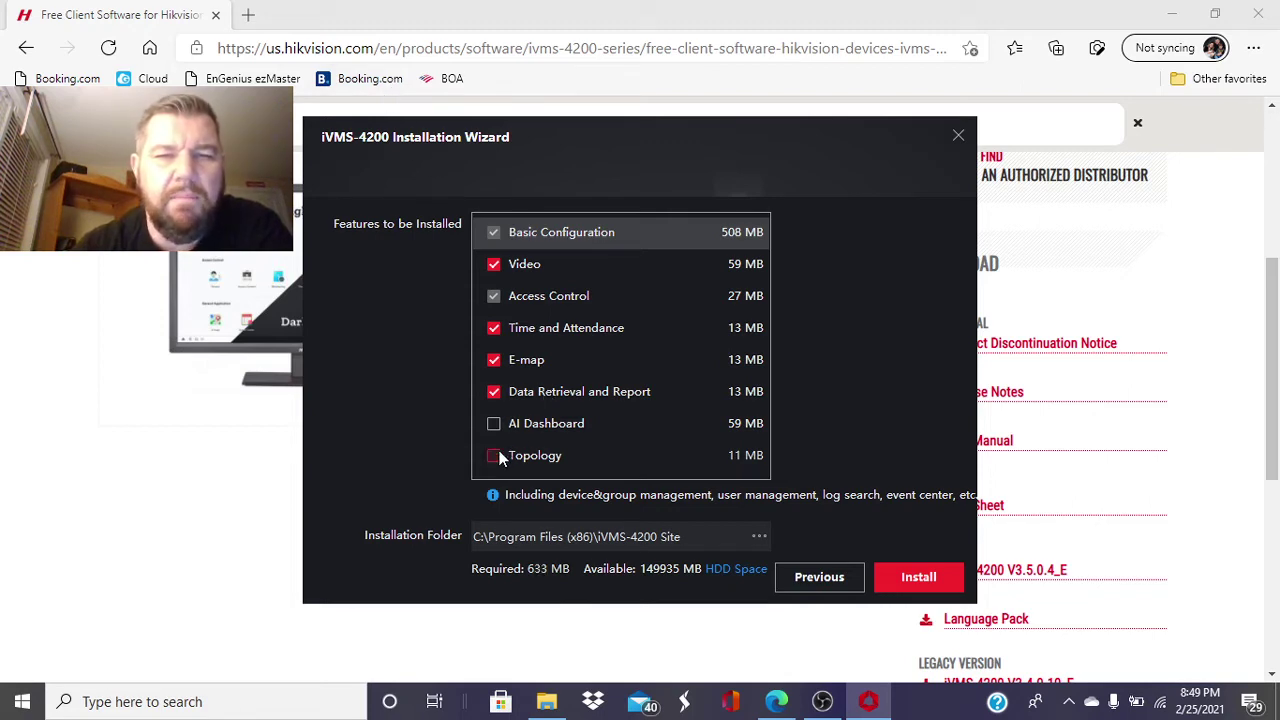
{"action": "left_click", "coordinate": [494, 392]}
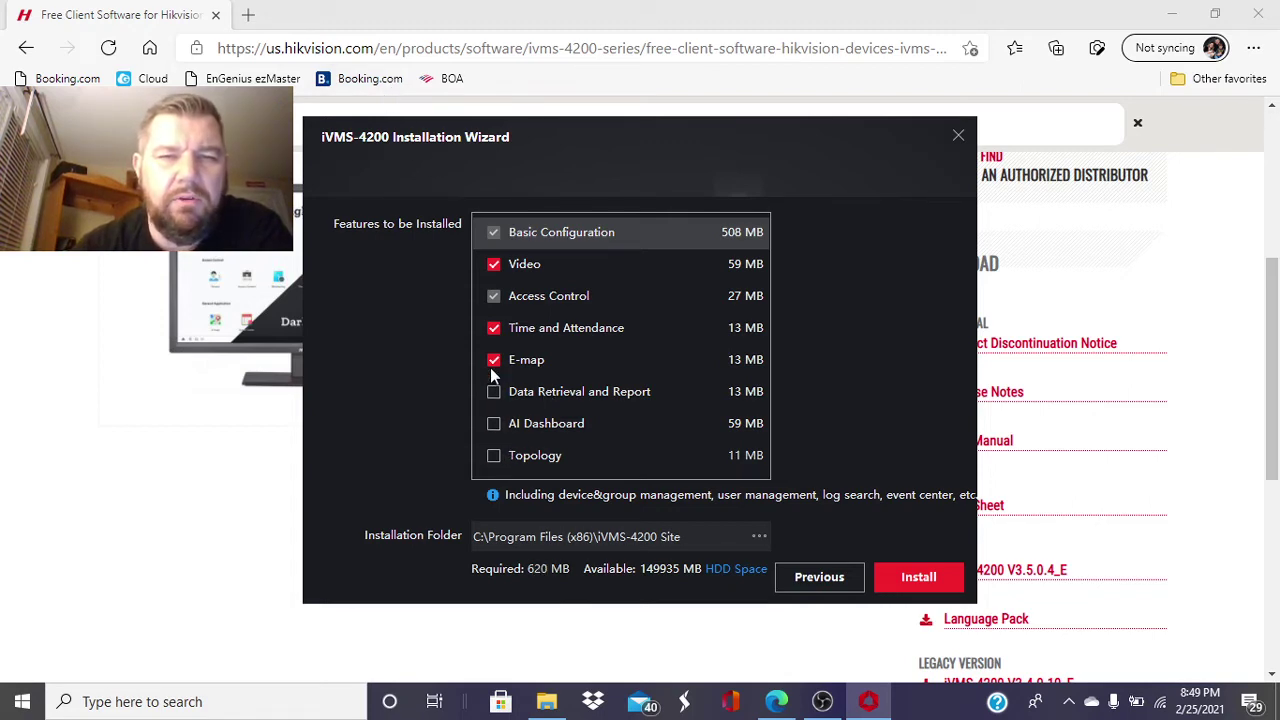
{"action": "left_click", "coordinate": [494, 361]}
{"action": "left_click", "coordinate": [494, 329]}
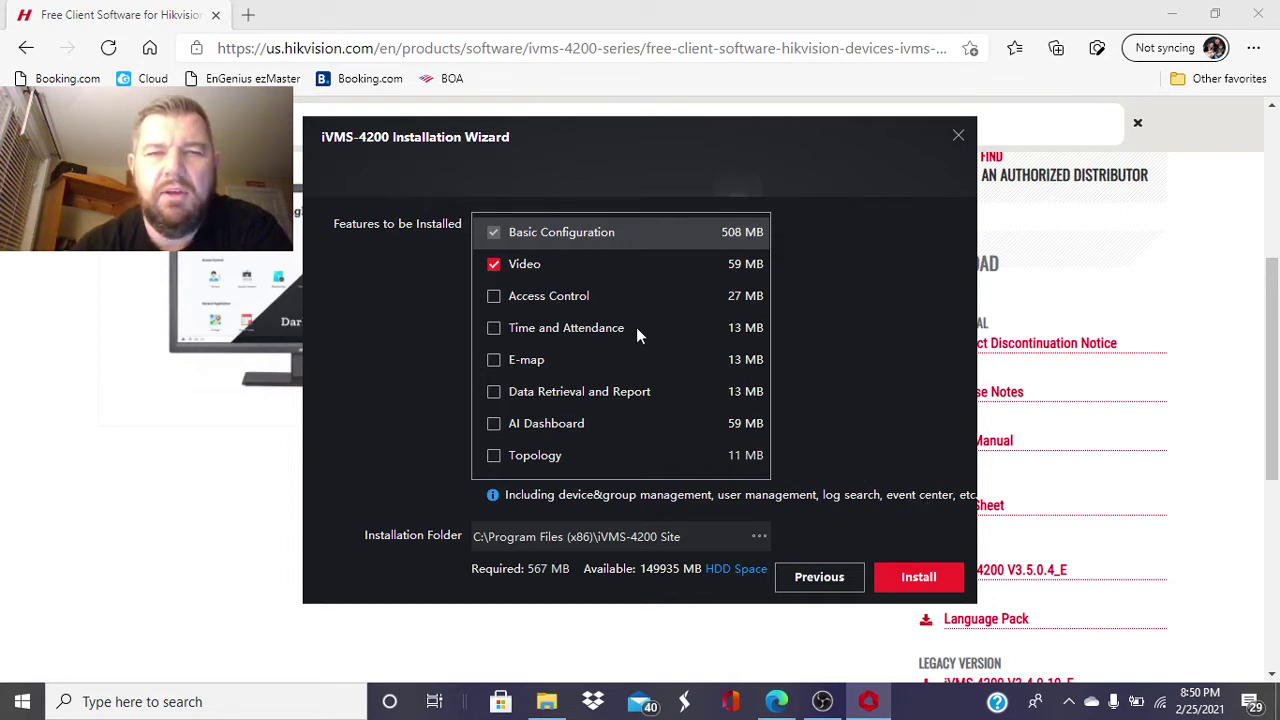
- Install the selected features, then finish with Create a Desktop Icon and Launch Client kept checked
{"action": "left_click", "coordinate": [925, 572]}
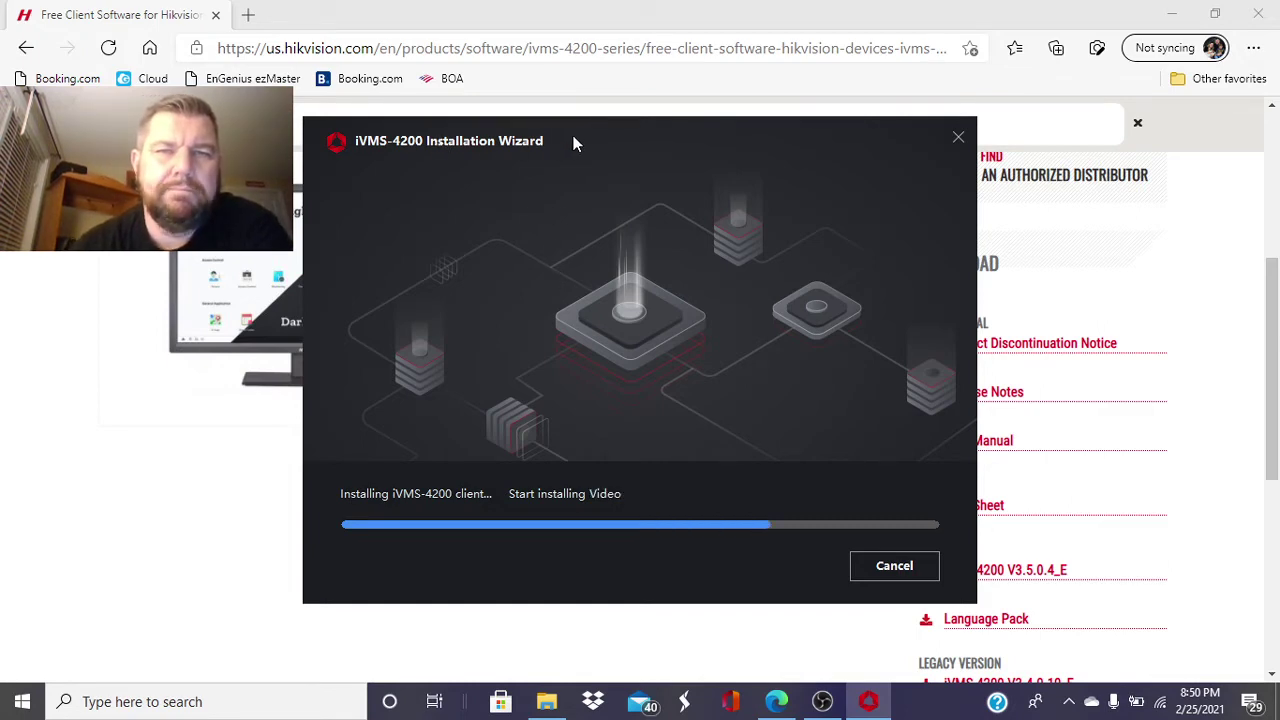
{"action": "left_click_drag", "start_coordinate": [571, 140], "coordinate": [484, 143]}
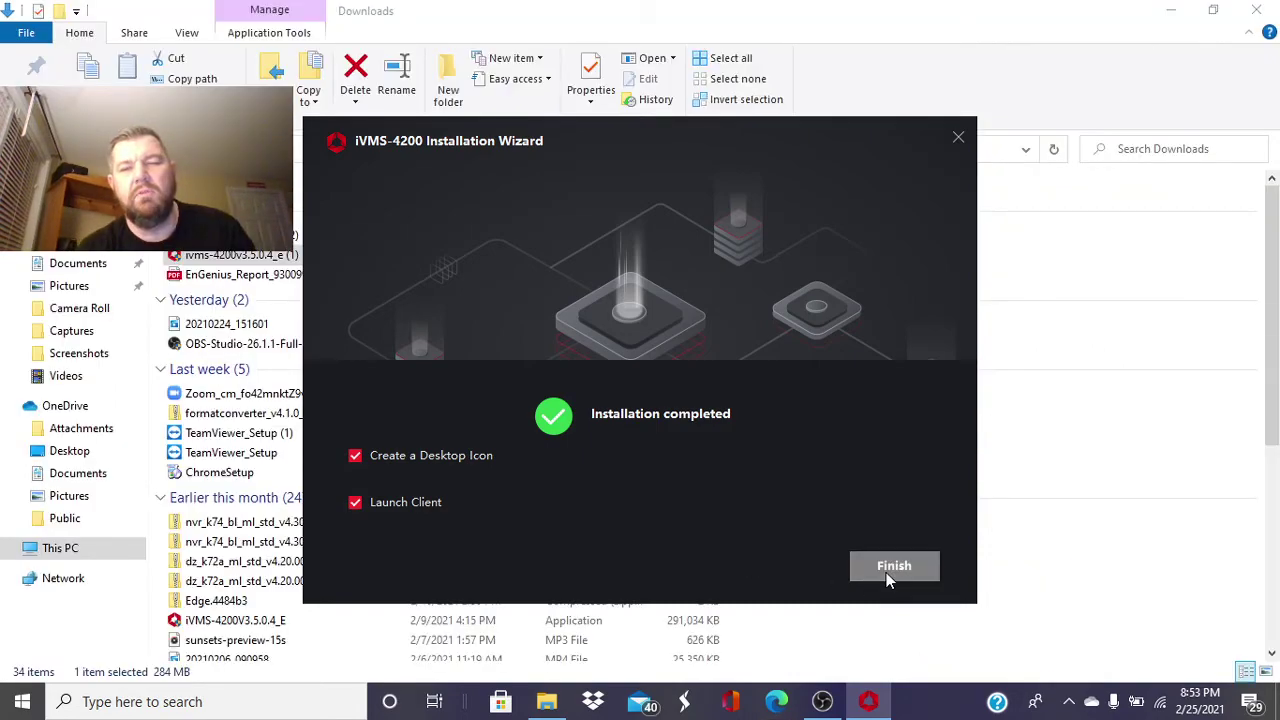
{"action": "left_click", "coordinate": [886, 570]}
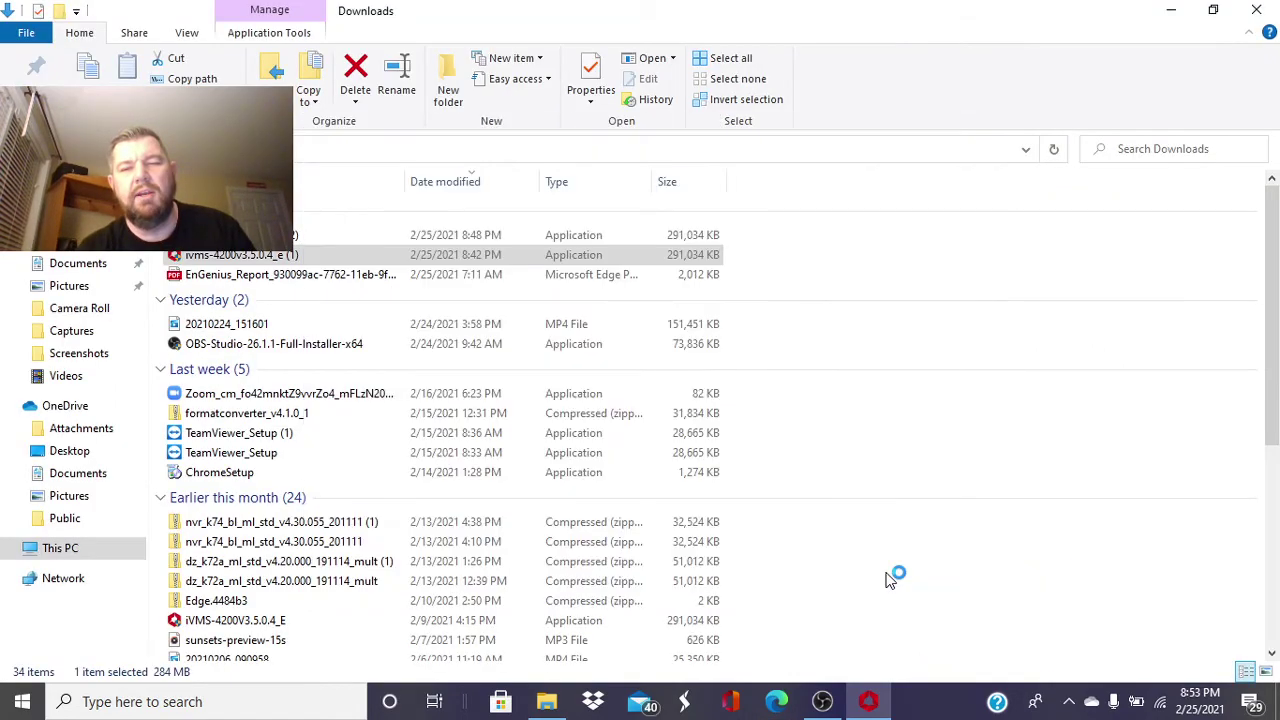
- Minimize the Downloads folder window so the launching iVMS-4200 client shows Upgrade Detection
{"action": "left_click", "coordinate": [1178, 14]}
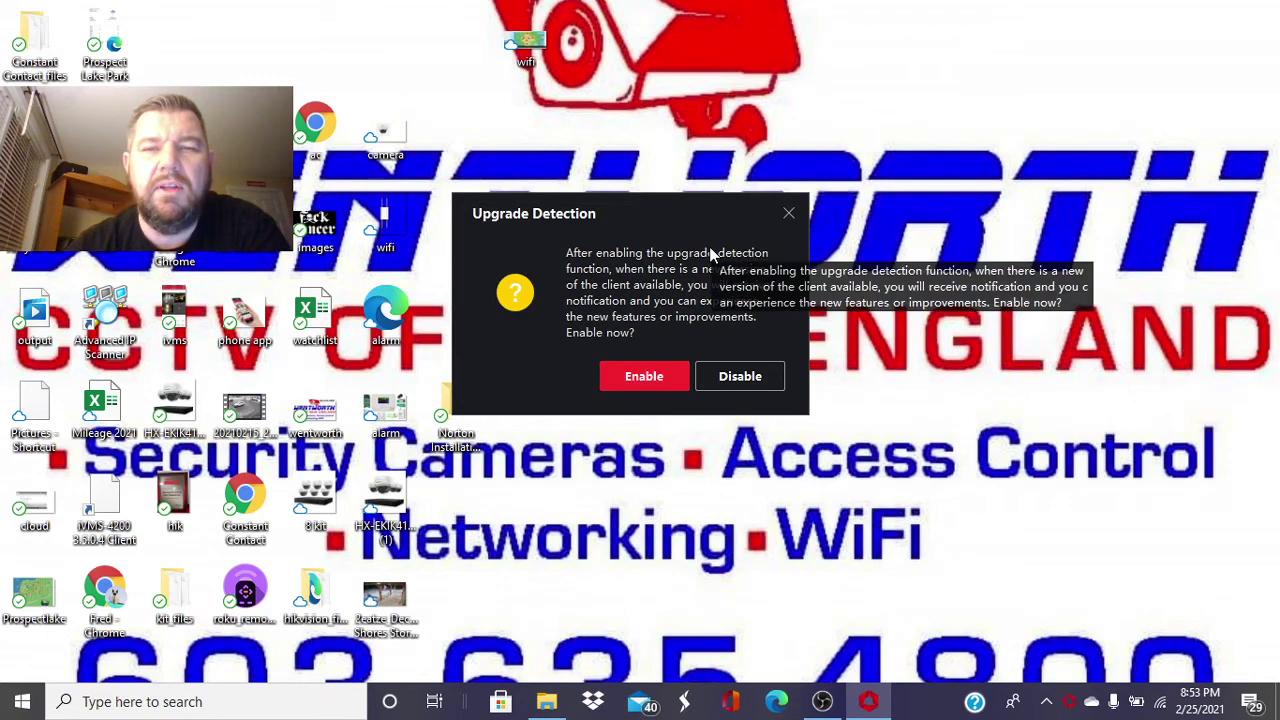
- Enable upgrade detection, then enter super user 'admin' with password, confirmation, and Auto-Login checked
{"action": "left_click", "coordinate": [624, 376]}
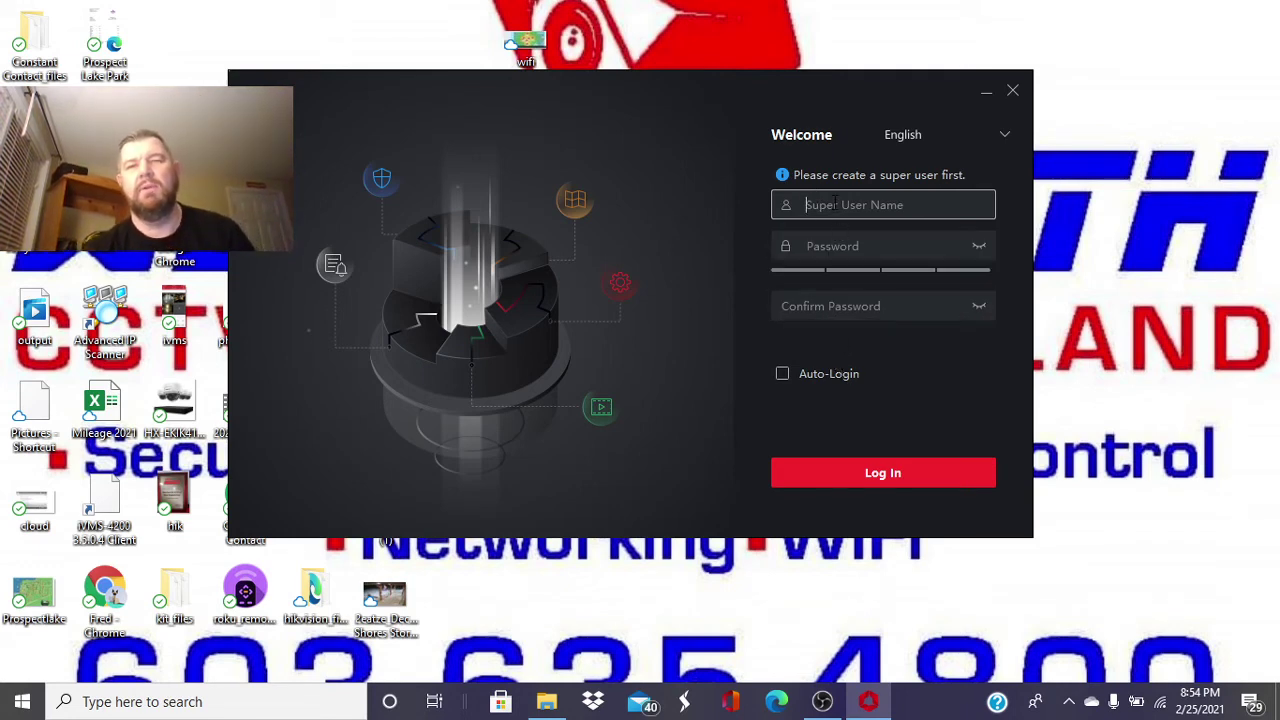
{"action": "type", "text": "admin"}
{"action": "key", "text": "Tab"}
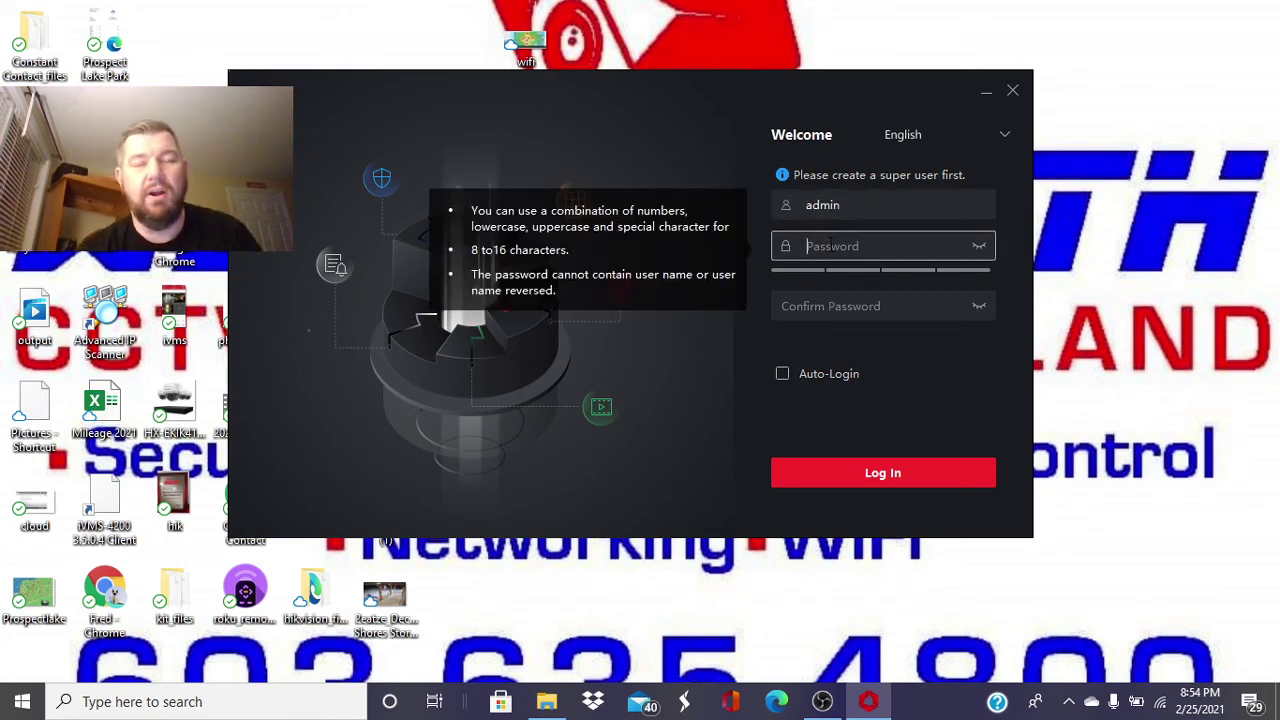
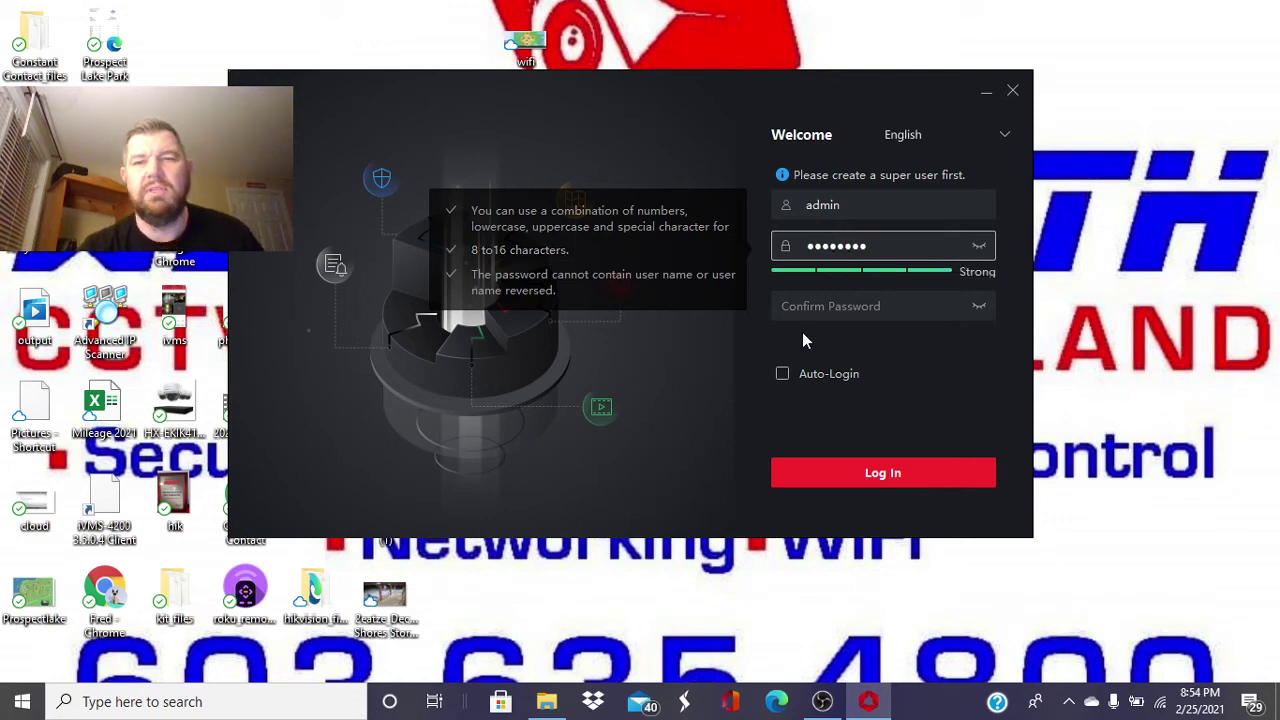
{"action": "key", "text": "Tab"}
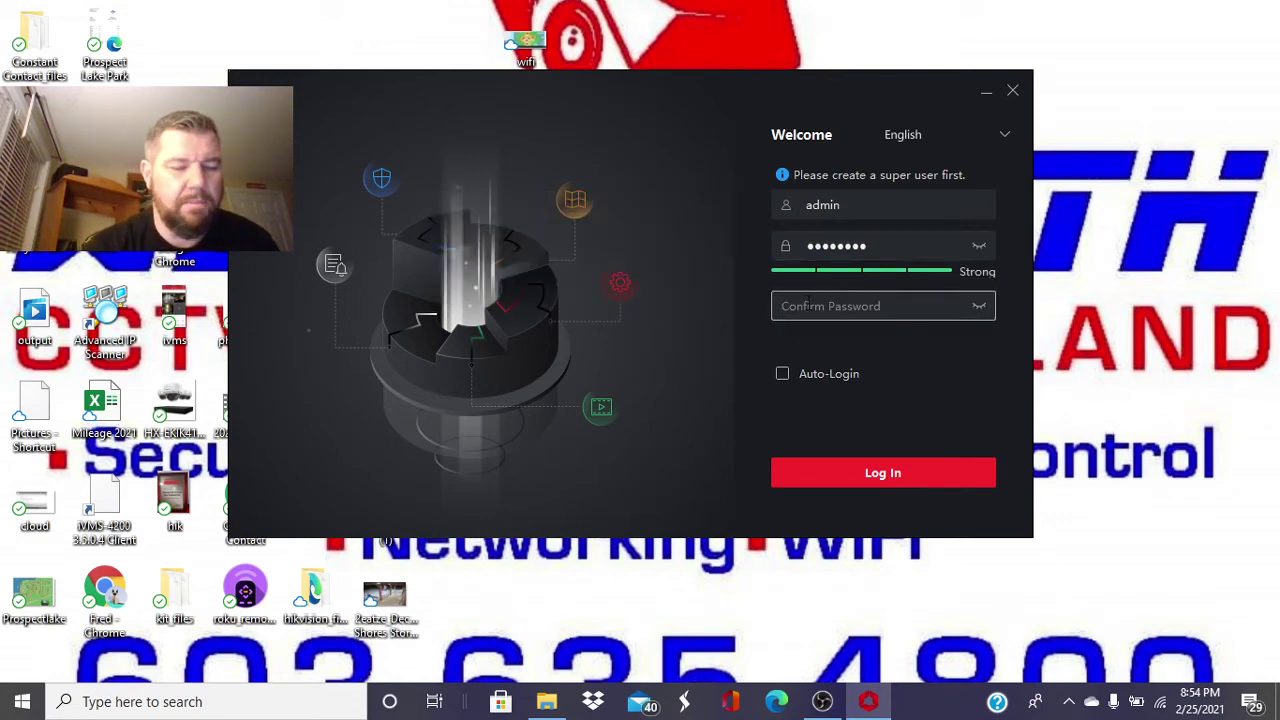
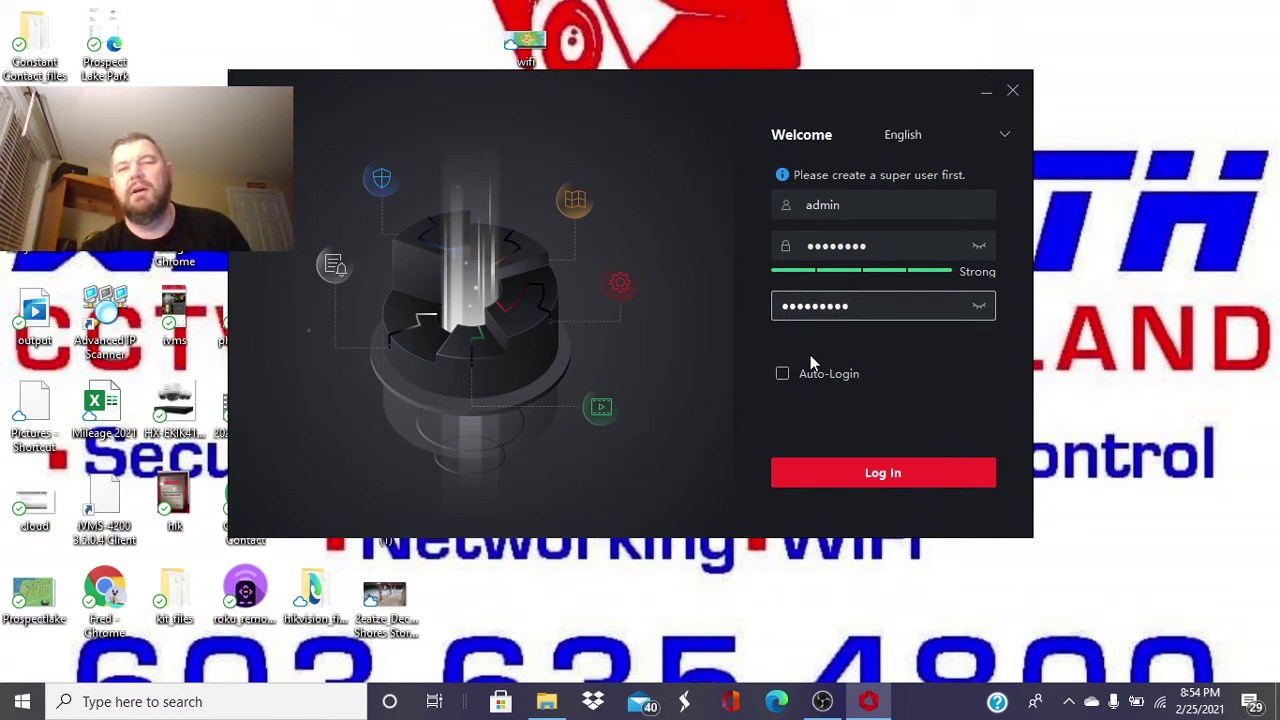
{"action": "left_click", "coordinate": [782, 374]}
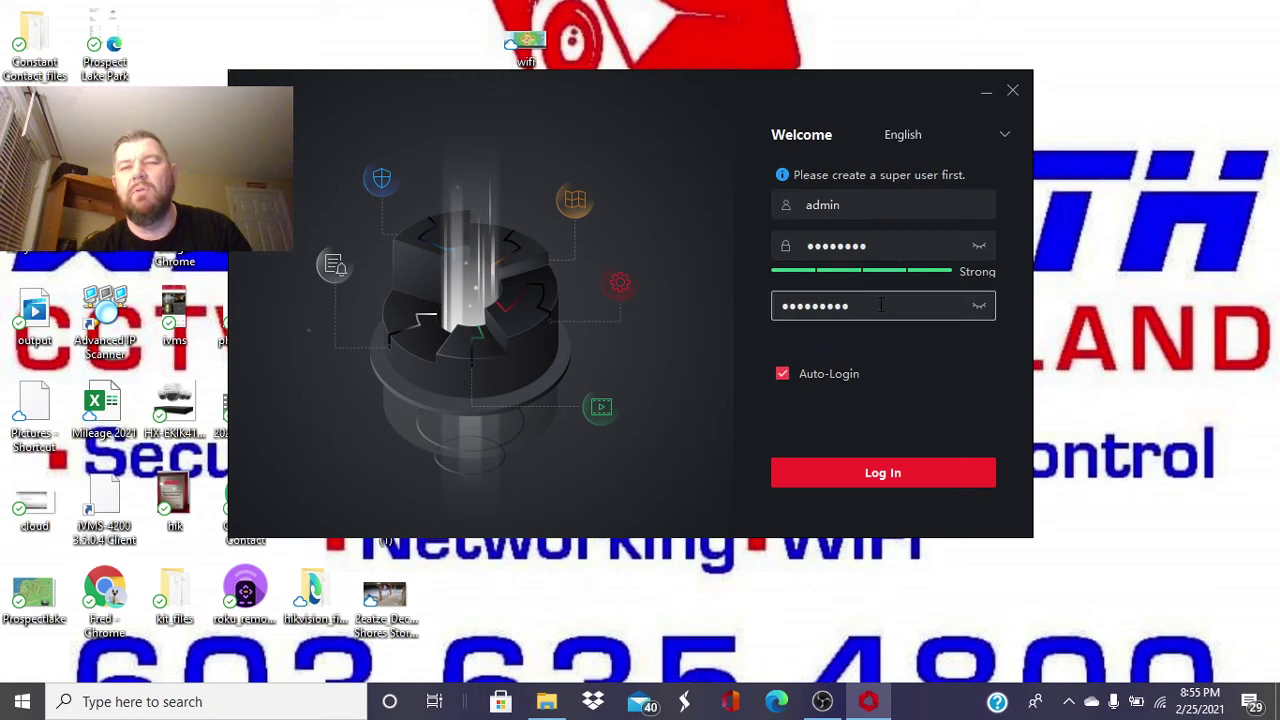
- Retype the mismatched password and confirmation until the super user is created
{"action": "left_click", "coordinate": [874, 479]}
{"action": "double_click", "coordinate": [886, 246]}
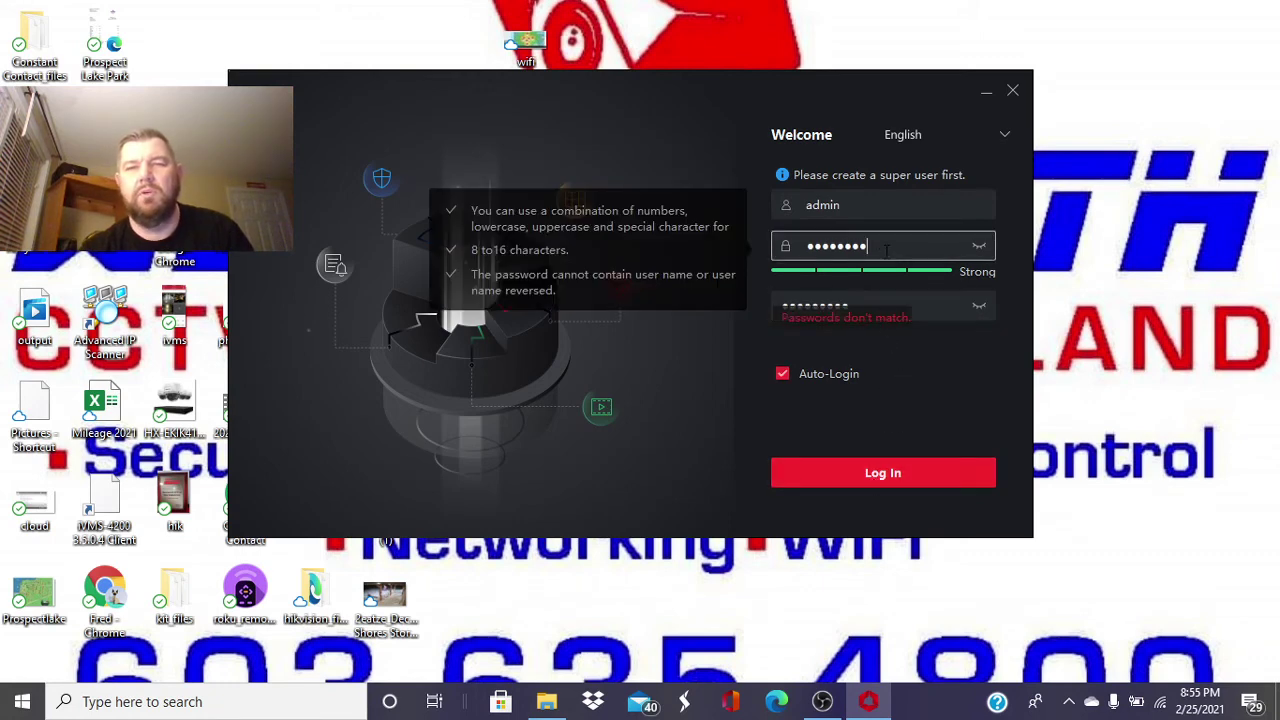
{"action": "type", "text": "•••••"}
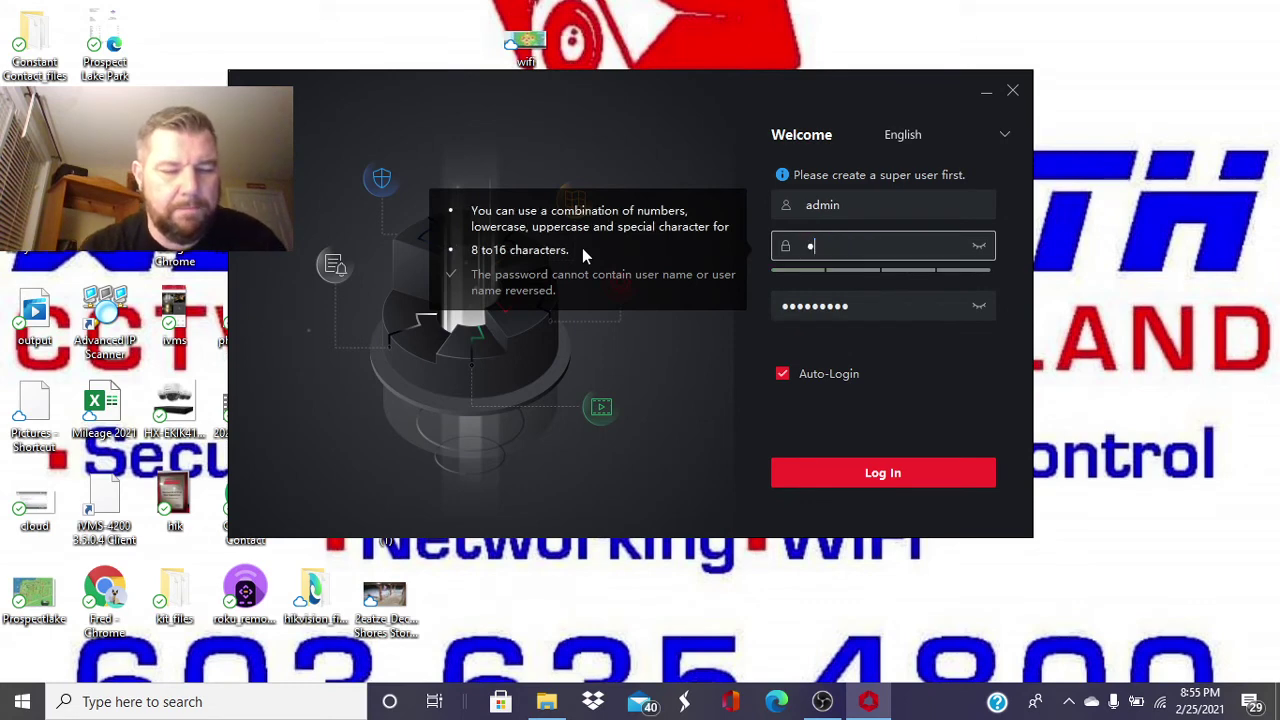
{"action": "type", "text": "••••"}
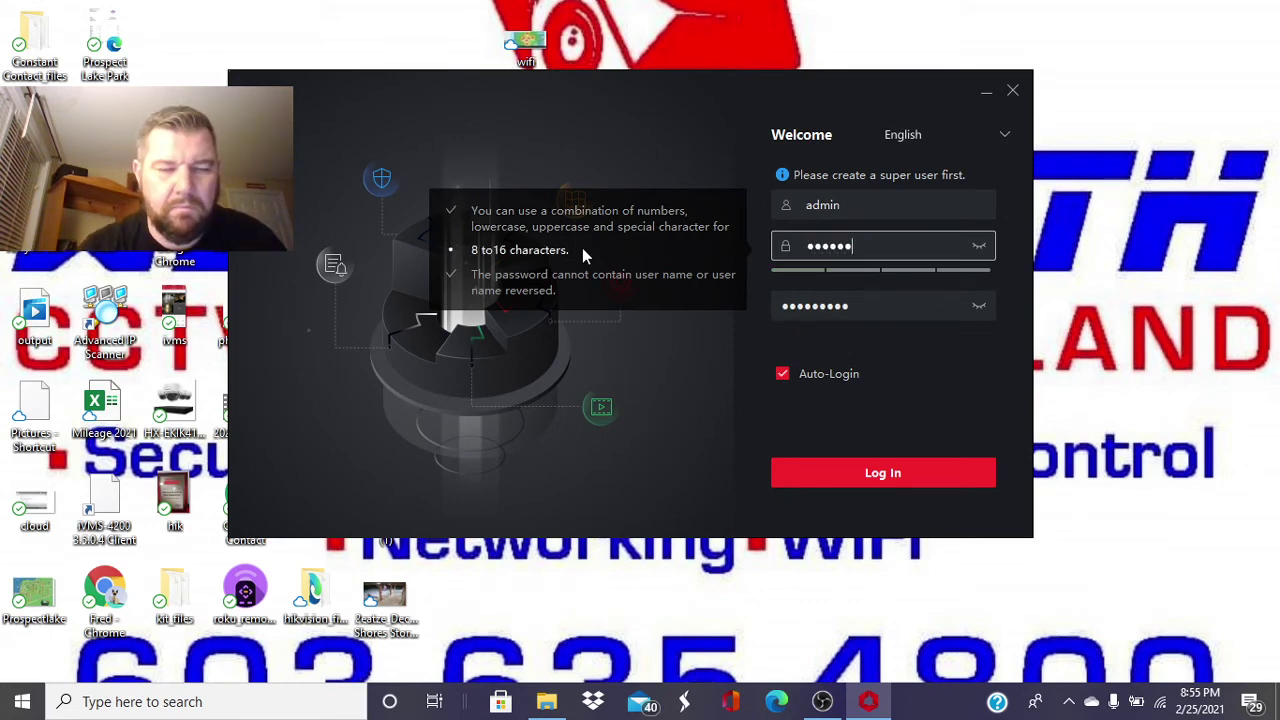
{"action": "left_click", "coordinate": [838, 462]}
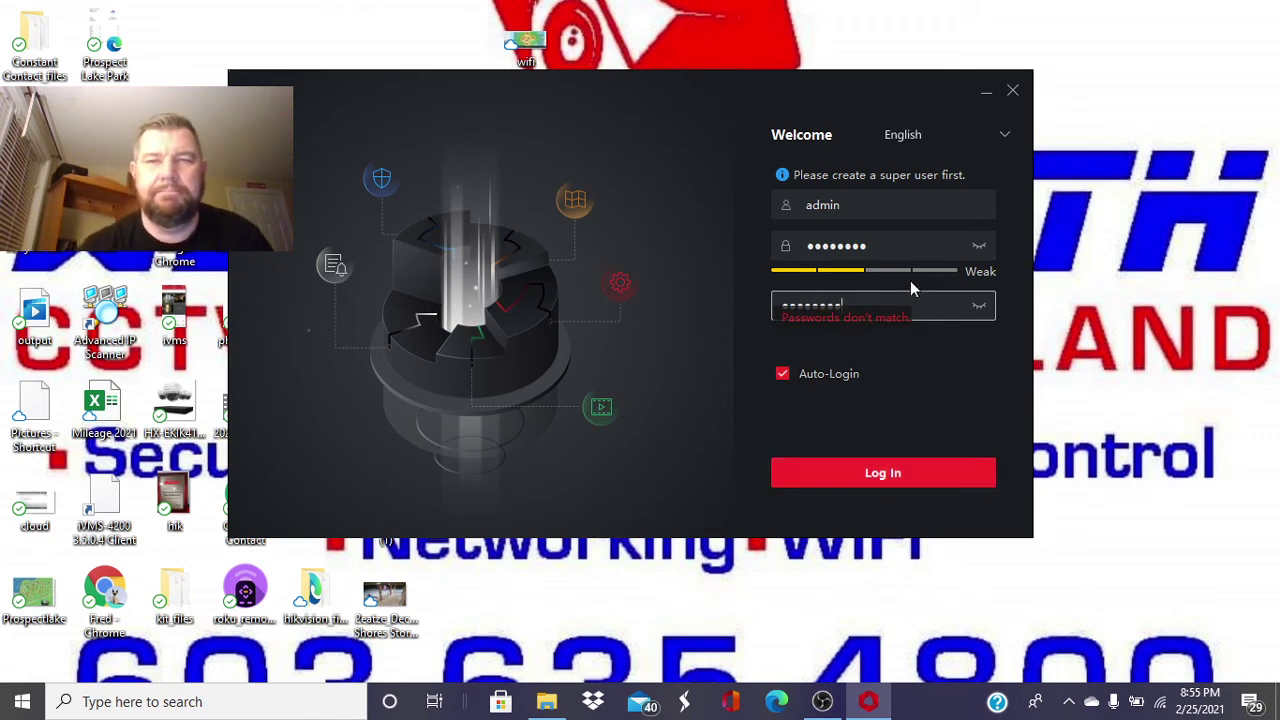
{"action": "key", "text": "BackSpace"}
{"action": "key", "text": "BackSpace"}
{"action": "key", "text": "BackSpace"}
{"action": "key", "text": "BackSpace"}
{"action": "key", "text": "BackSpace"}
{"action": "key", "text": "BackSpace"}
{"action": "key", "text": "BackSpace"}
{"action": "key", "text": "BackSpace"}
{"action": "key", "text": "BackSpace"}
{"action": "key", "text": "BackSpace"}
{"action": "type", "text": "•••••••••"}
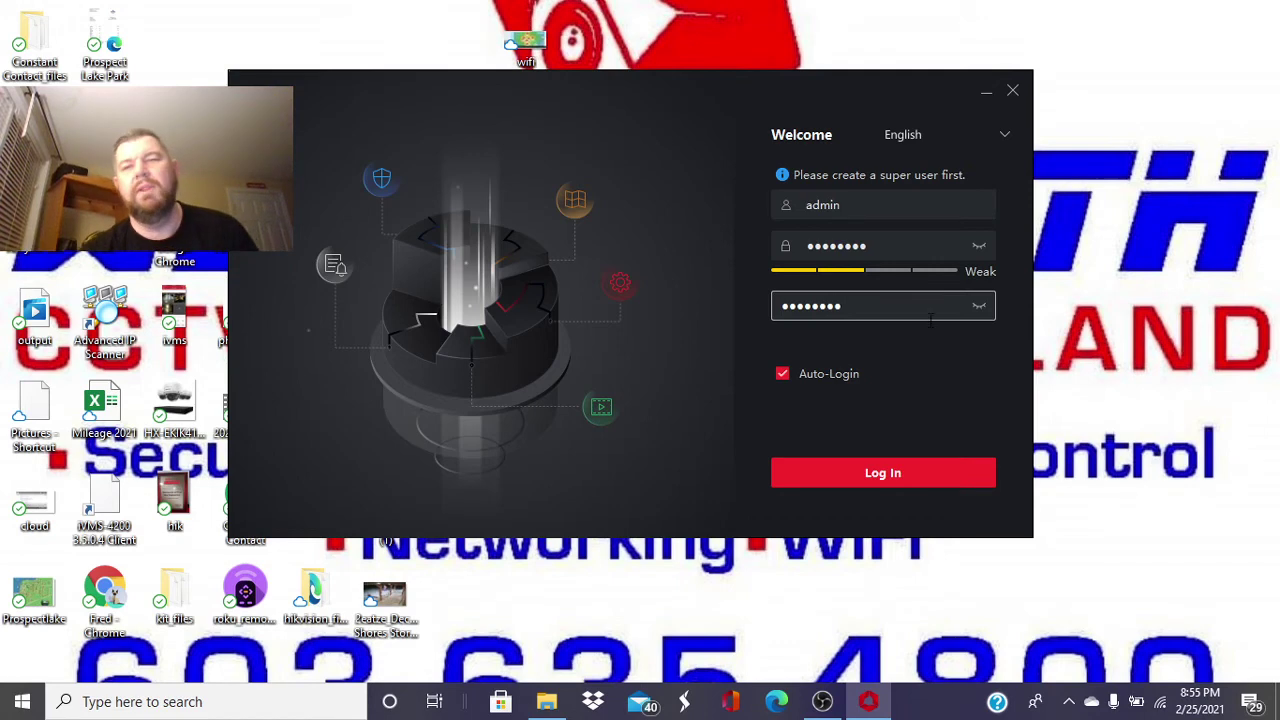
{"action": "left_click", "coordinate": [919, 476]}
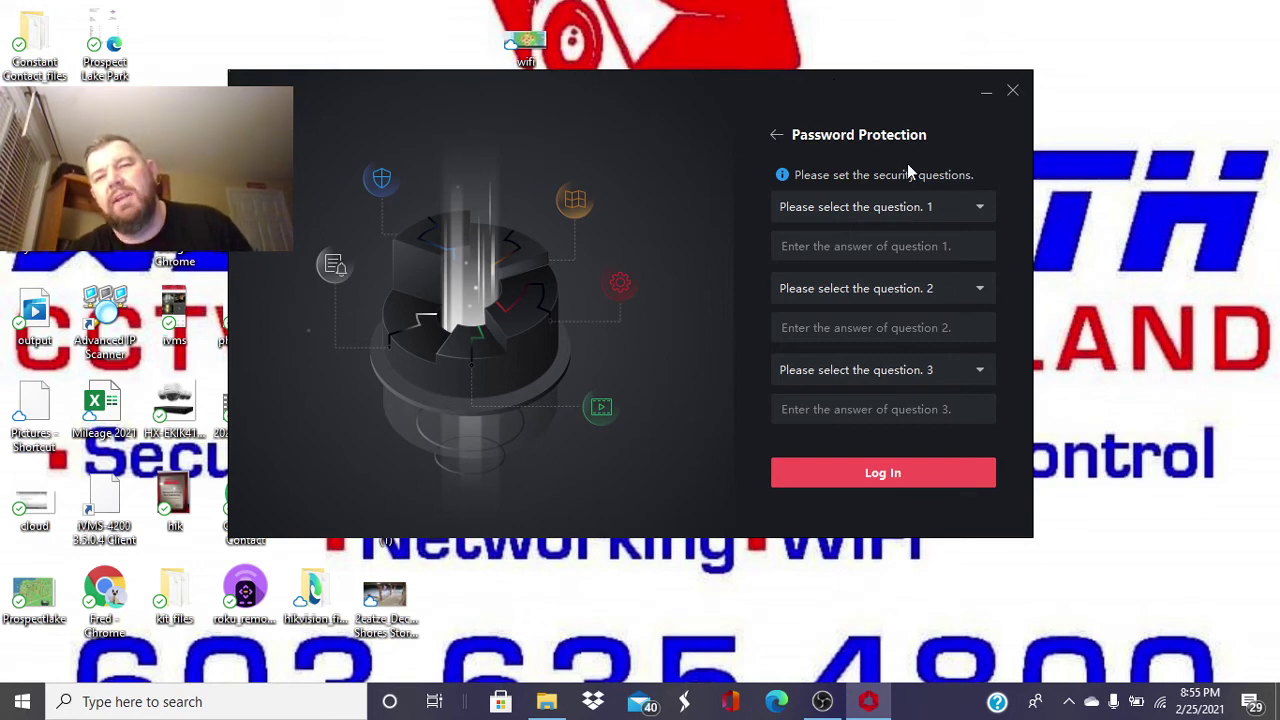
- Choose the mother's first name and favorite teacher questions and type an answer for each
{"action": "left_click", "coordinate": [921, 197]}
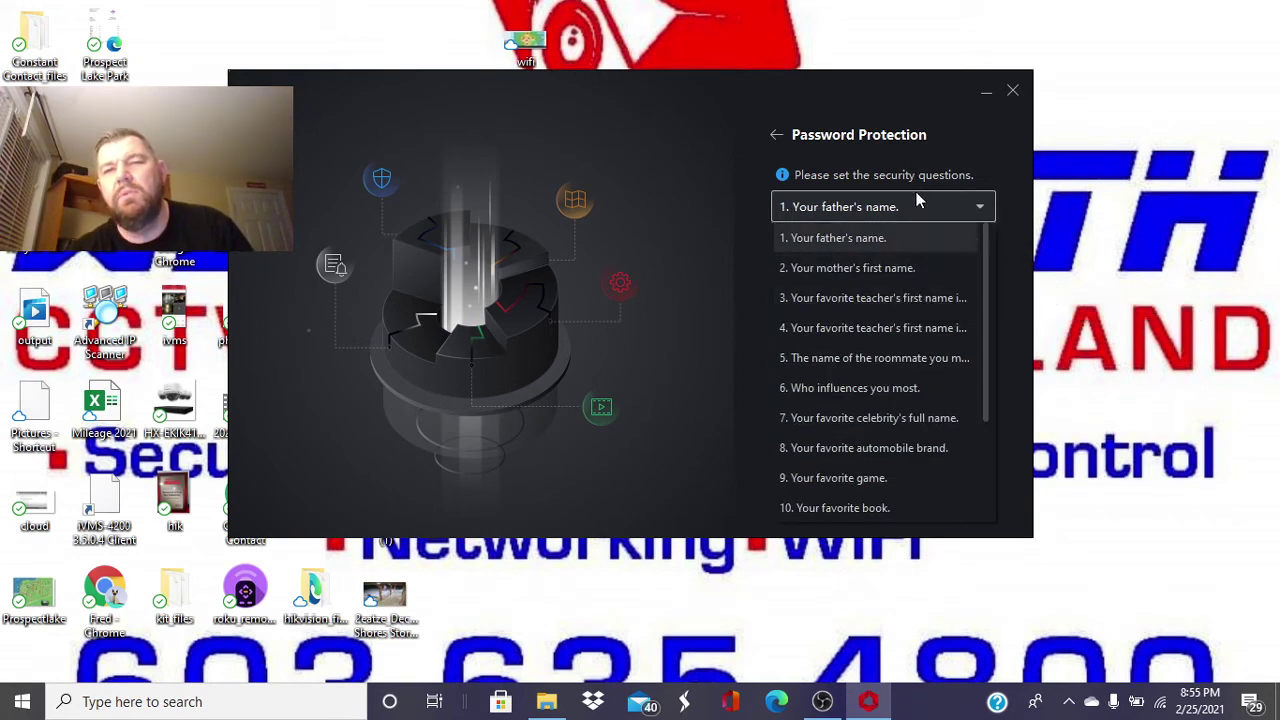
{"action": "left_click", "coordinate": [898, 267]}
{"action": "left_click", "coordinate": [866, 254]}
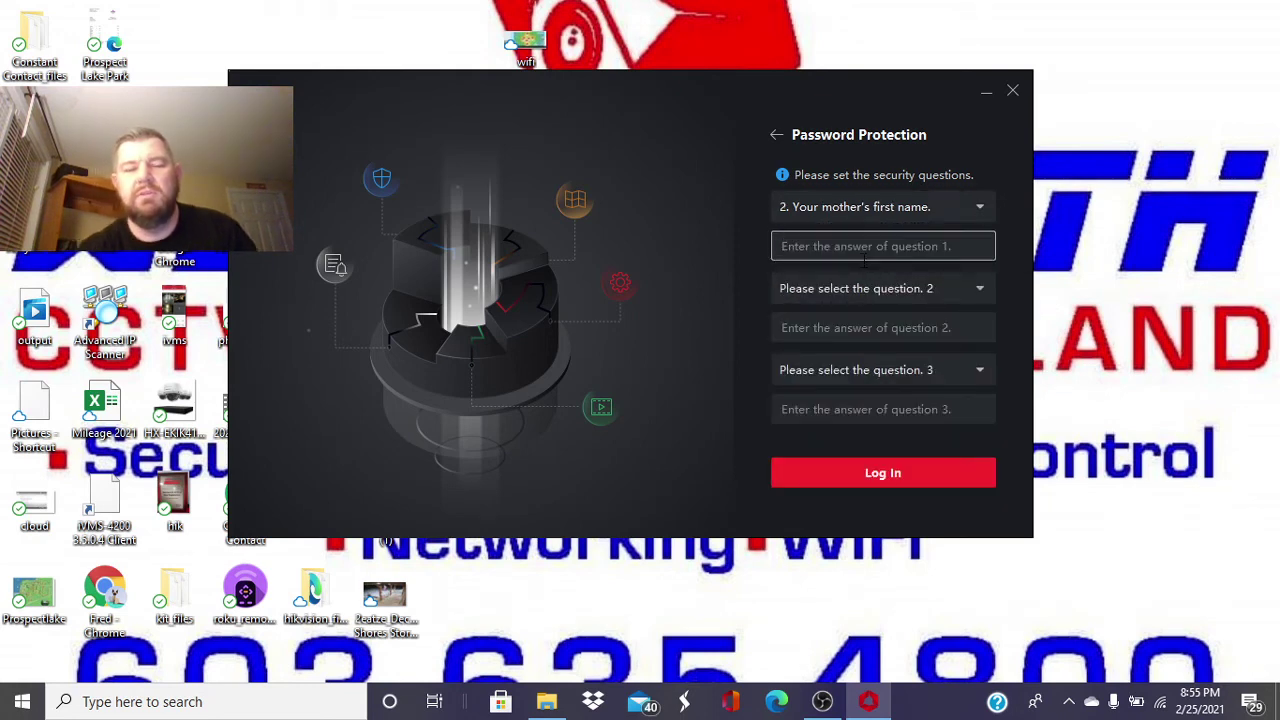
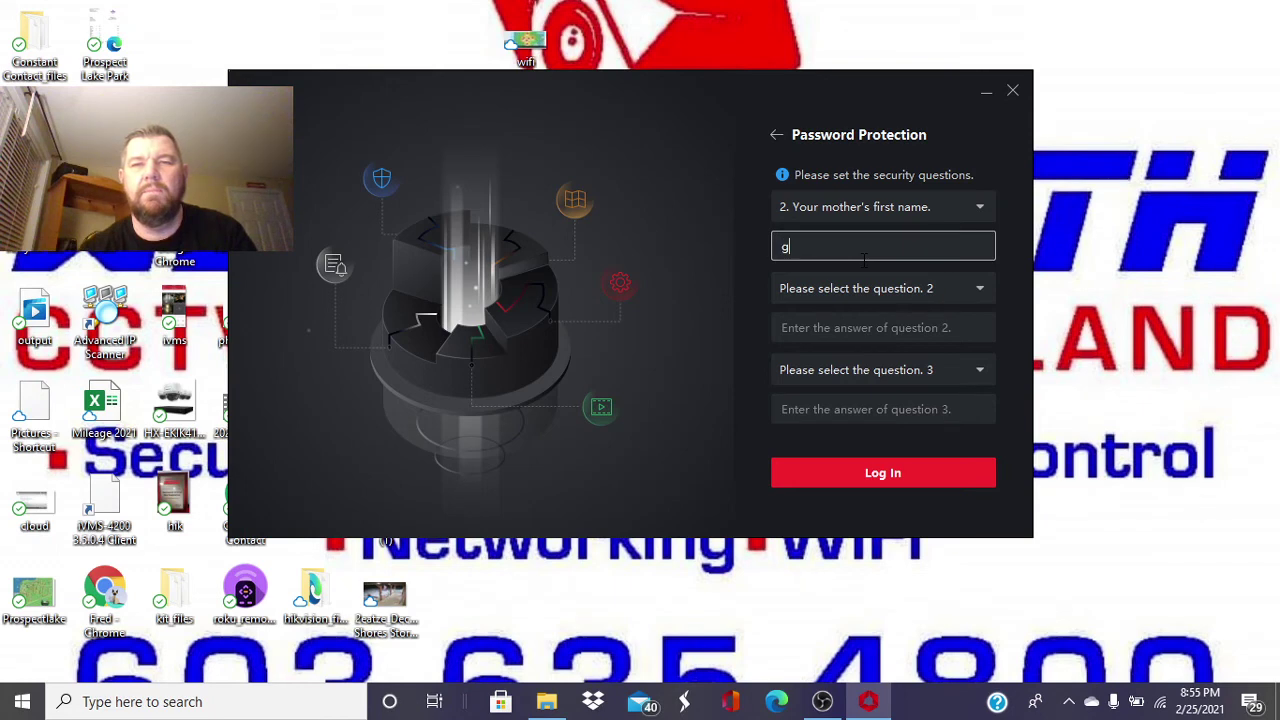
{"action": "left_click", "coordinate": [862, 284]}
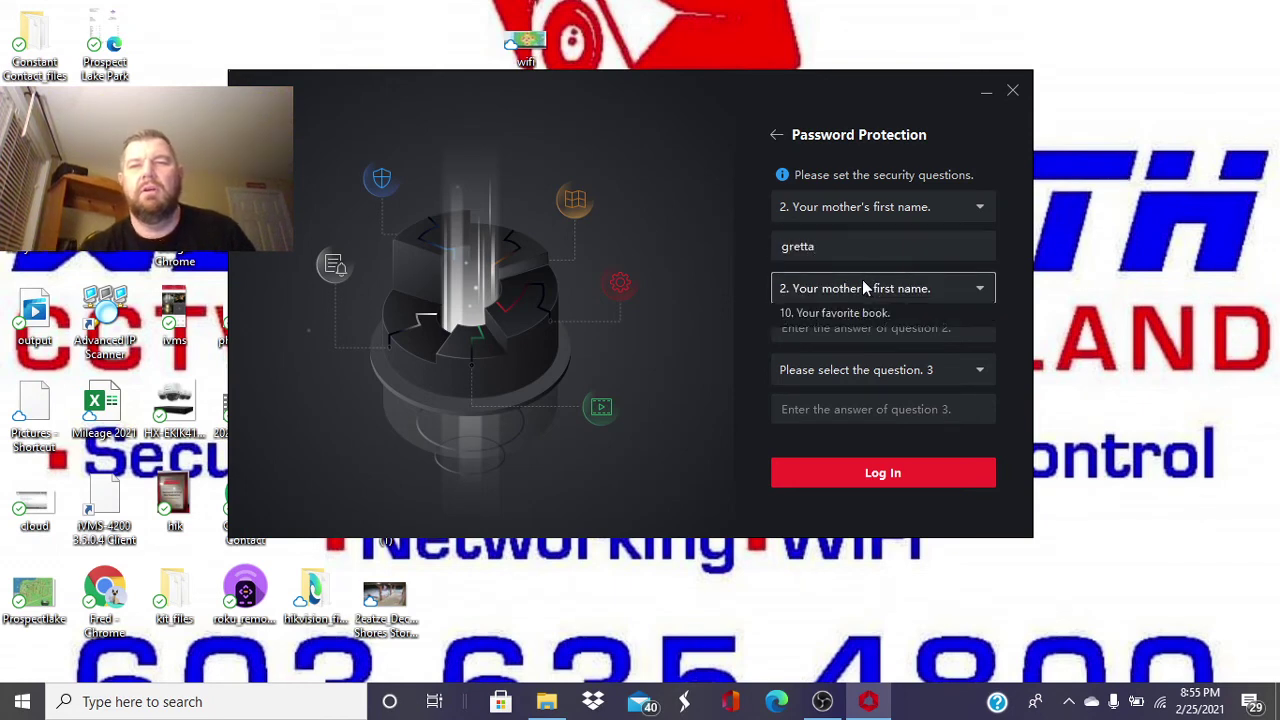
{"action": "left_click", "coordinate": [858, 380]}
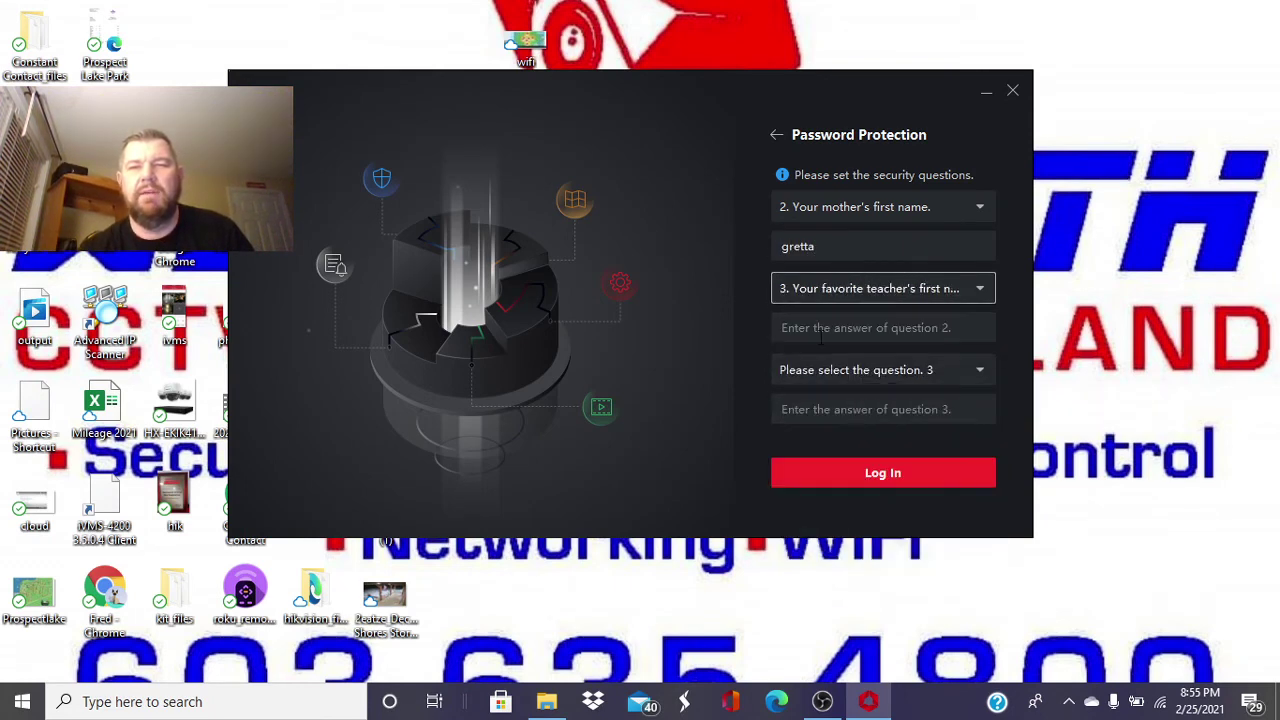
{"action": "left_click", "coordinate": [826, 329]}
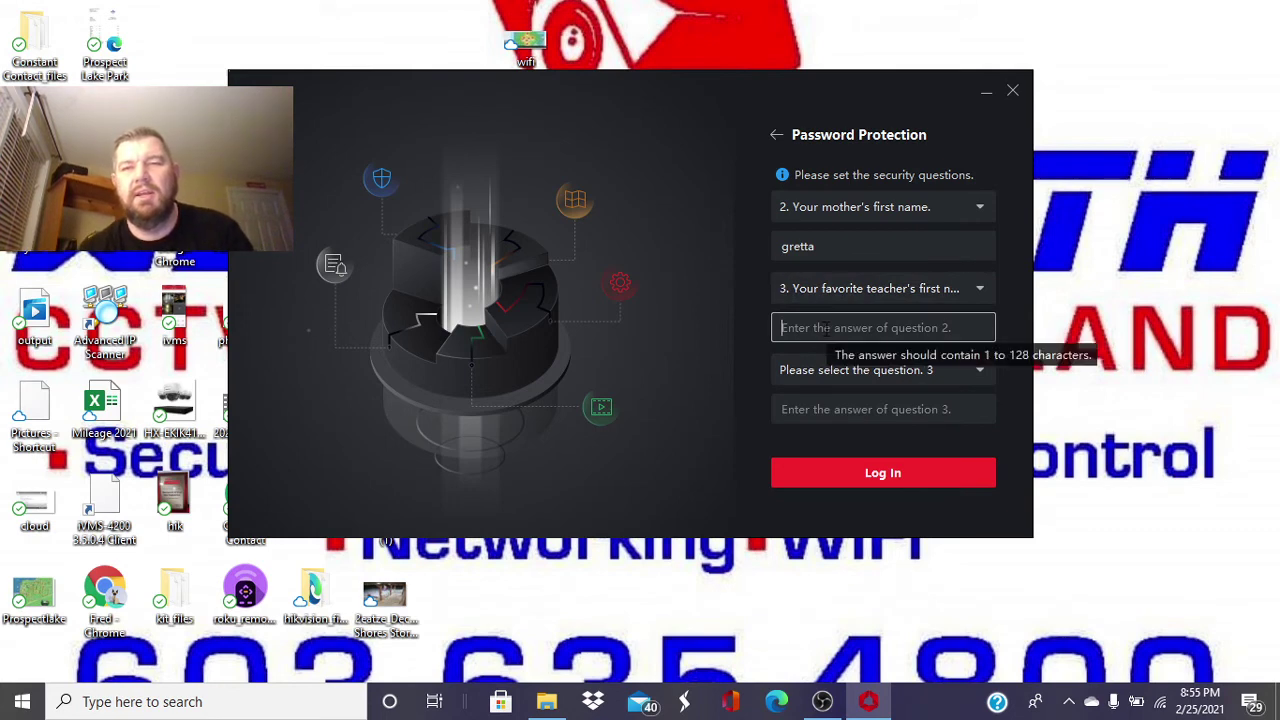
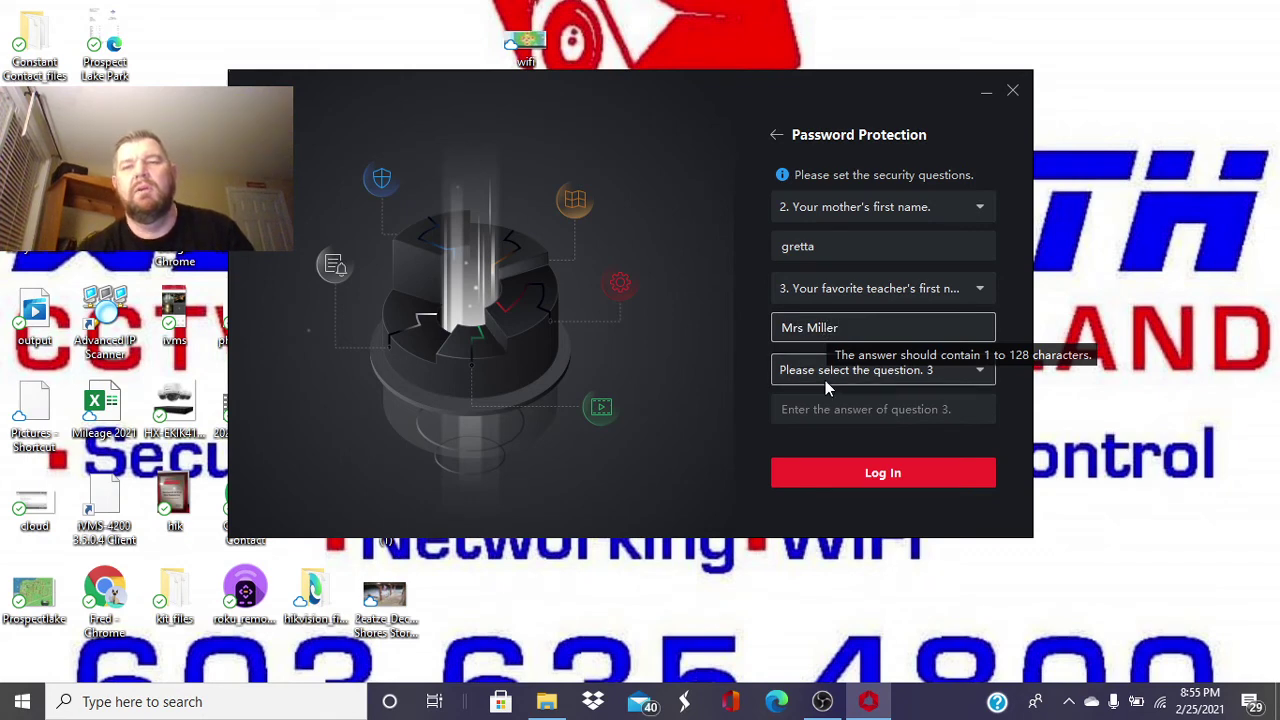
- Choose the 'who influences you most' question, answer it, and submit the security questions
{"action": "left_click", "coordinate": [823, 377]}
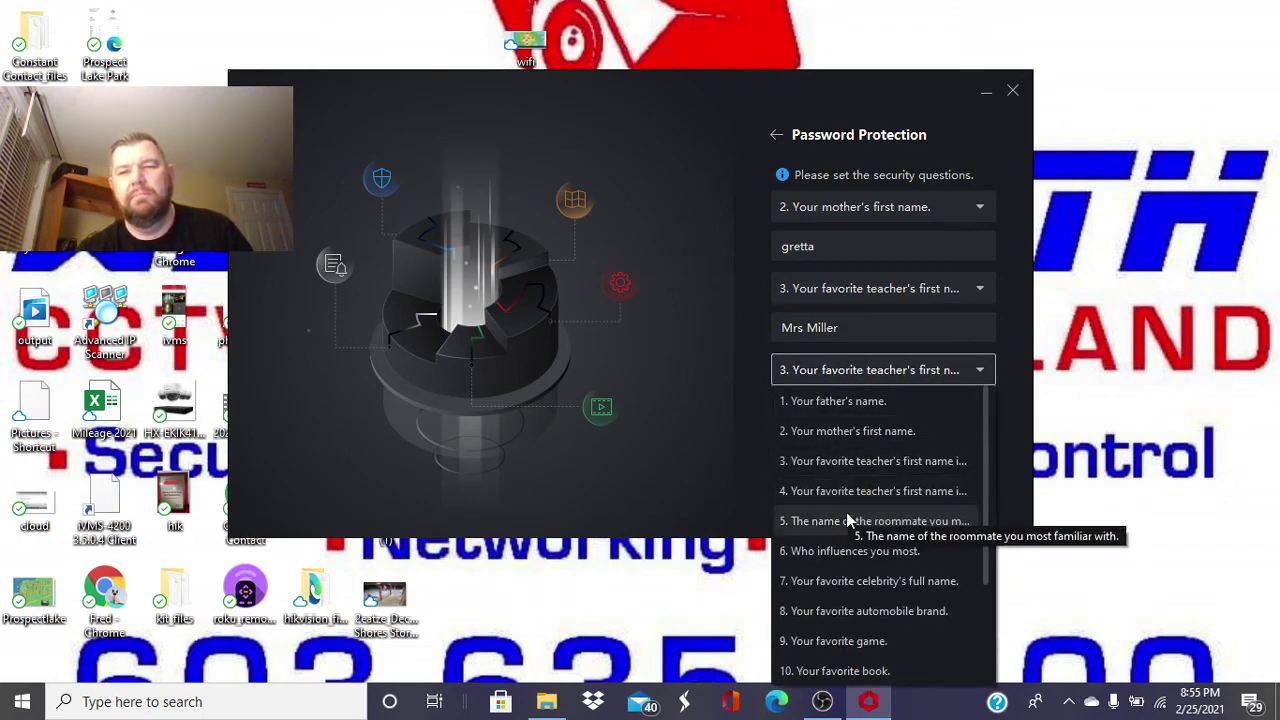
{"action": "left_click", "coordinate": [847, 545]}
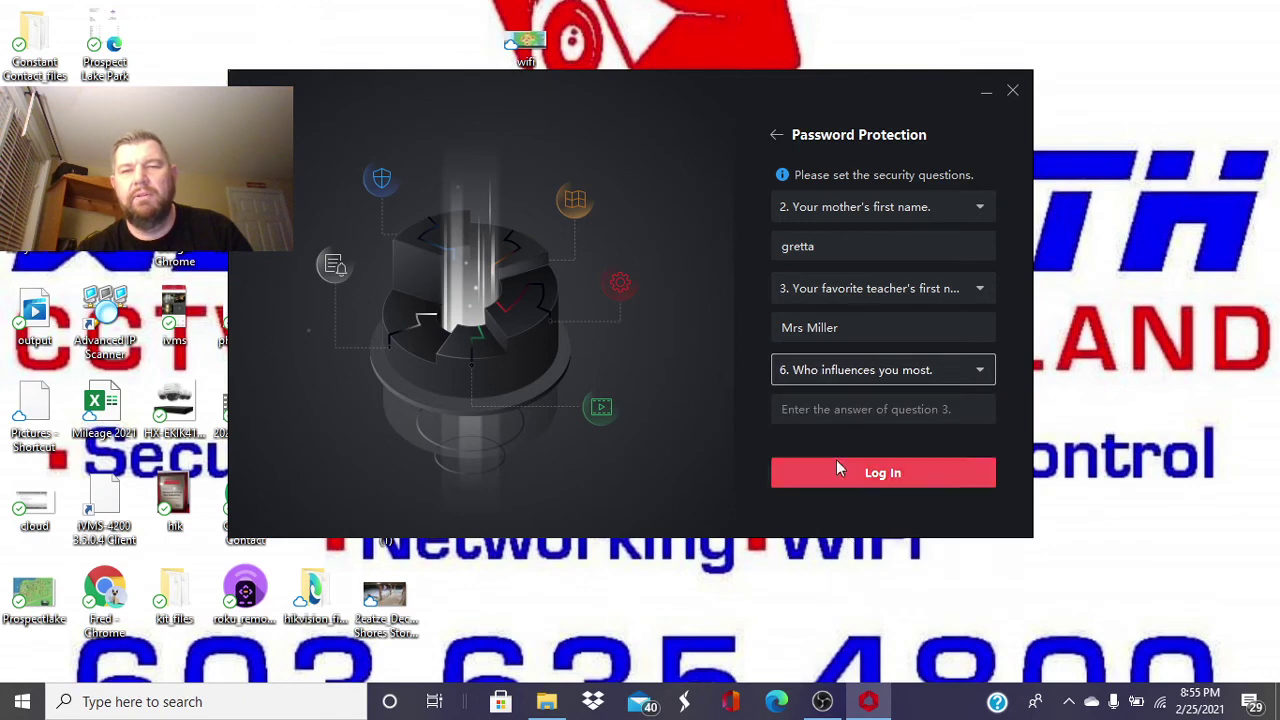
{"action": "left_click", "coordinate": [815, 419]}
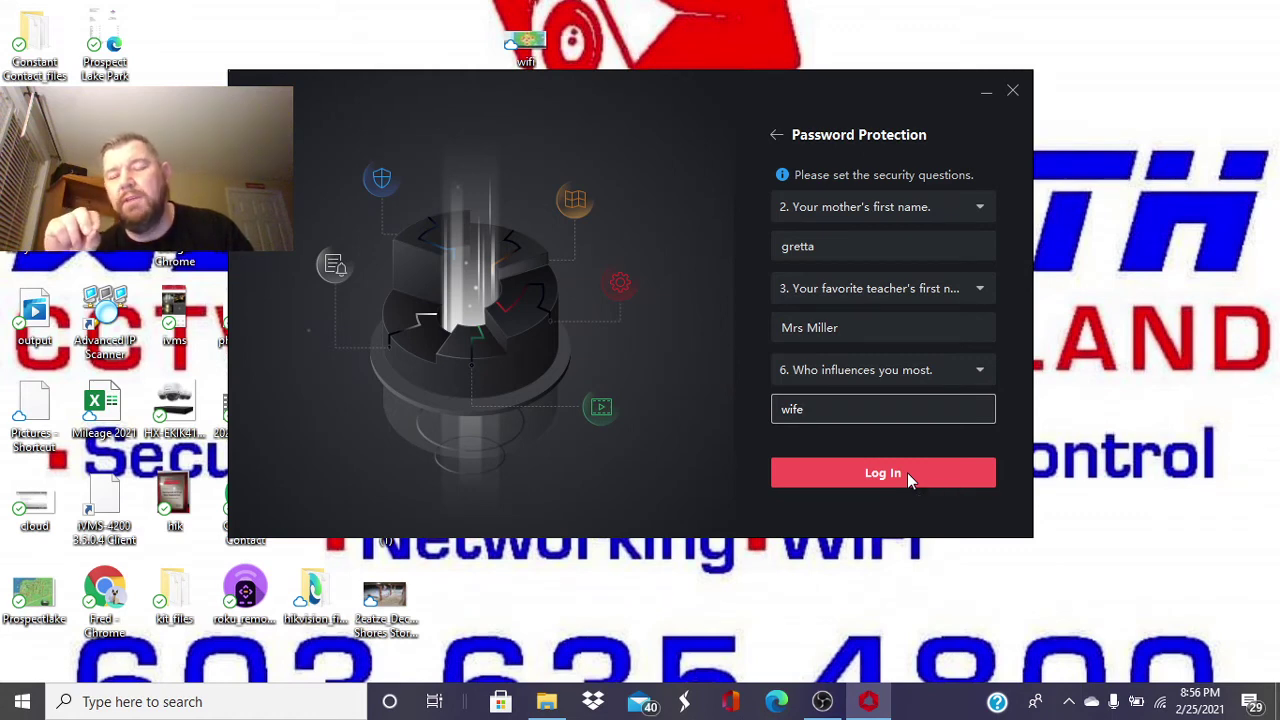
{"action": "left_click", "coordinate": [907, 472]}
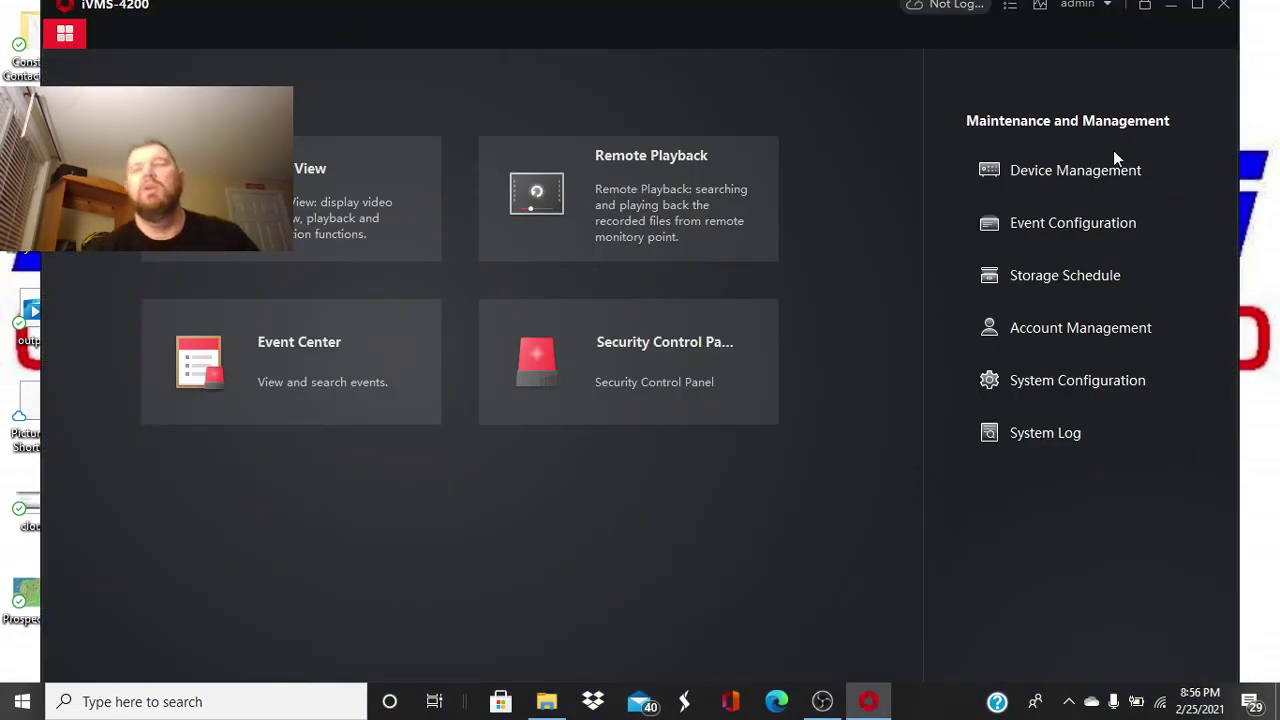
- Maximize the iVMS-4200 main window to fill the screen
{"action": "left_click", "coordinate": [1197, 7]}
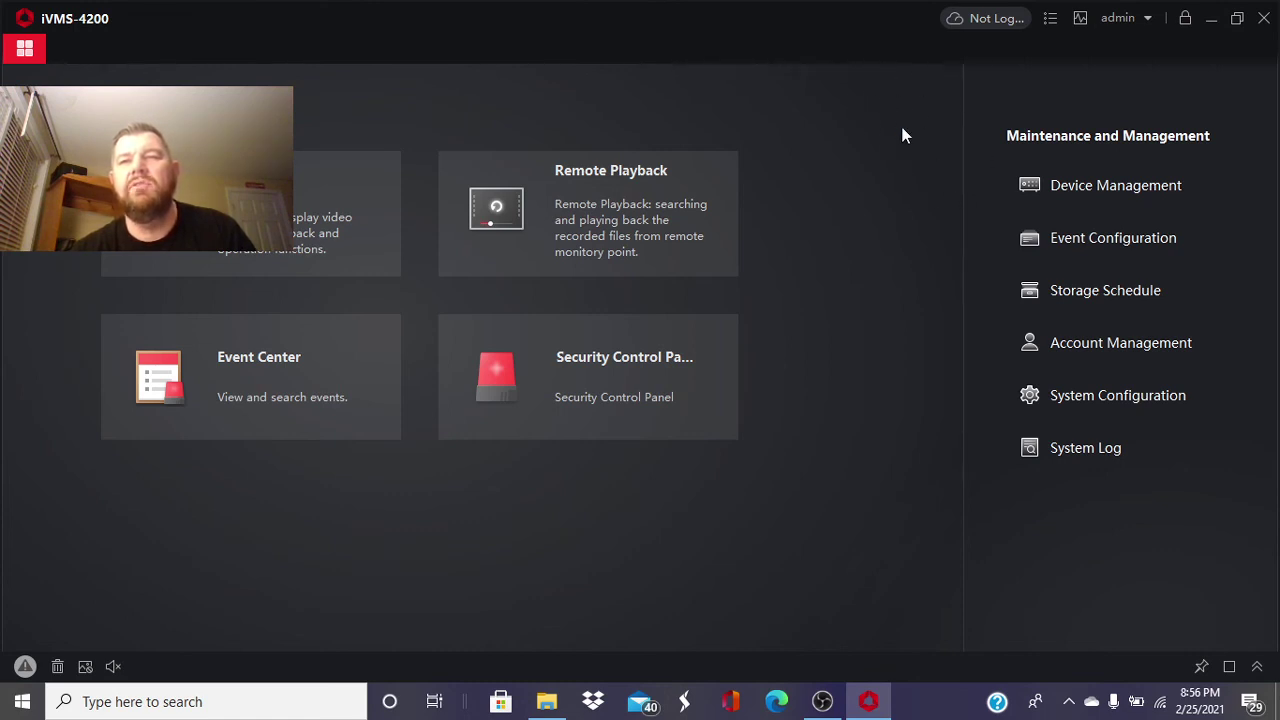
- Confirm USA as the cloud region, proceed to Hik-Connect, and delete the prefilled account e-mail
{"action": "left_click", "coordinate": [997, 19]}
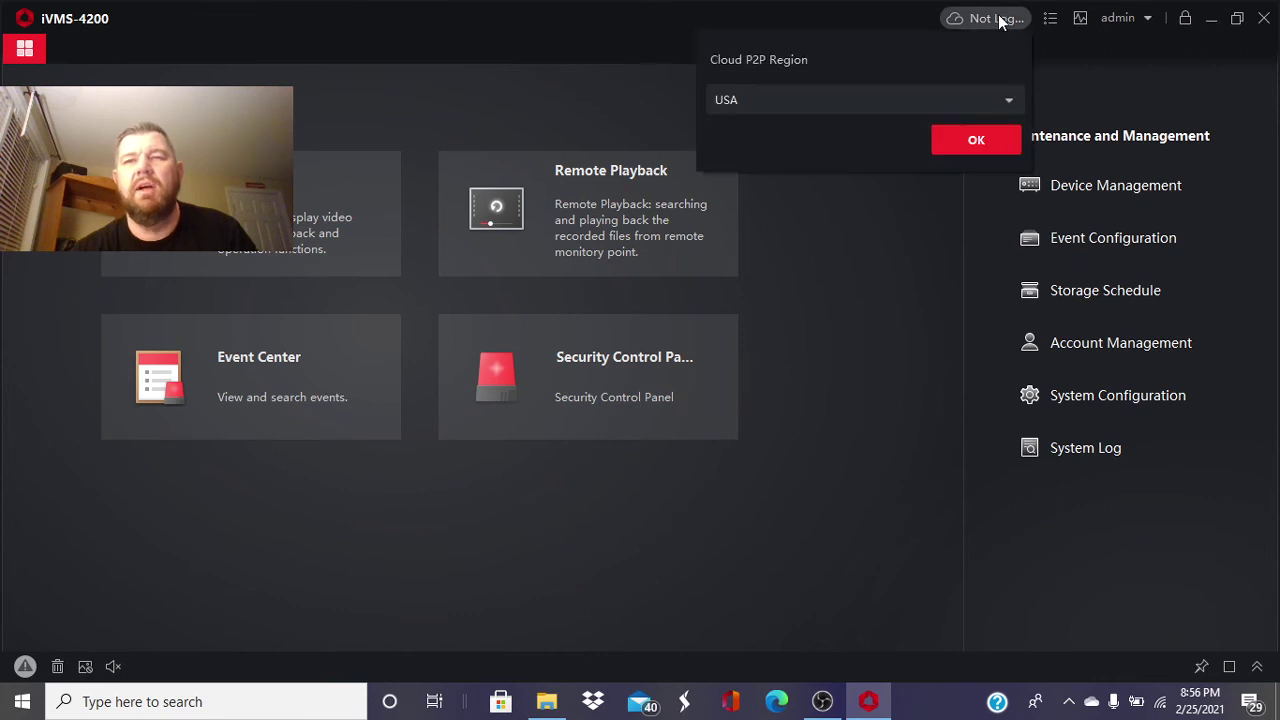
{"action": "left_click", "coordinate": [973, 142]}
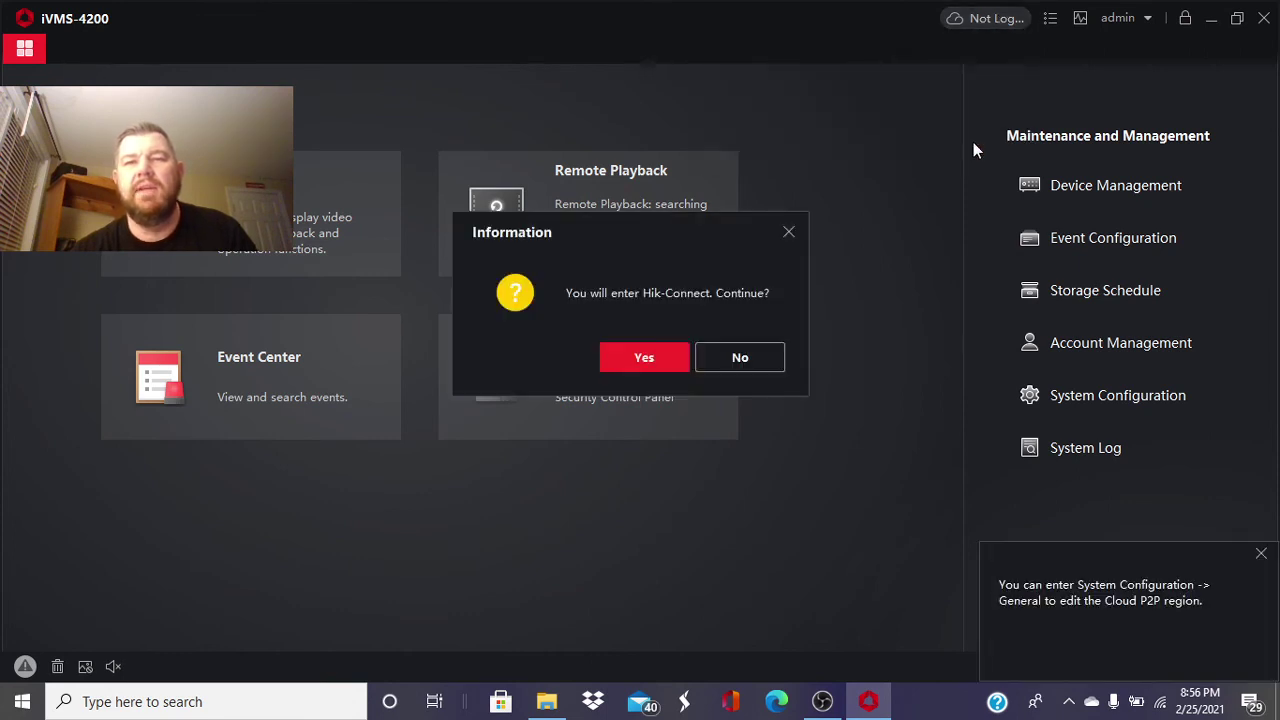
{"action": "left_click", "coordinate": [642, 357]}
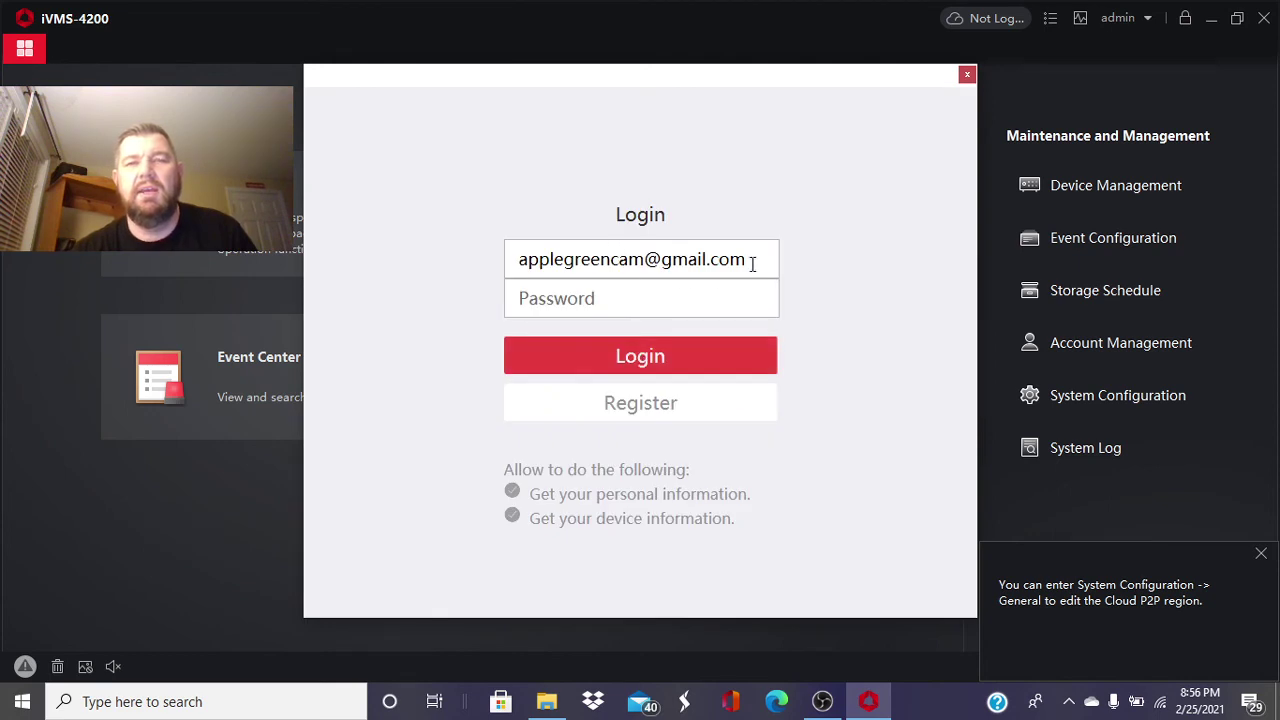
{"action": "left_click", "coordinate": [749, 260]}
{"action": "key", "text": "BackSpace"}
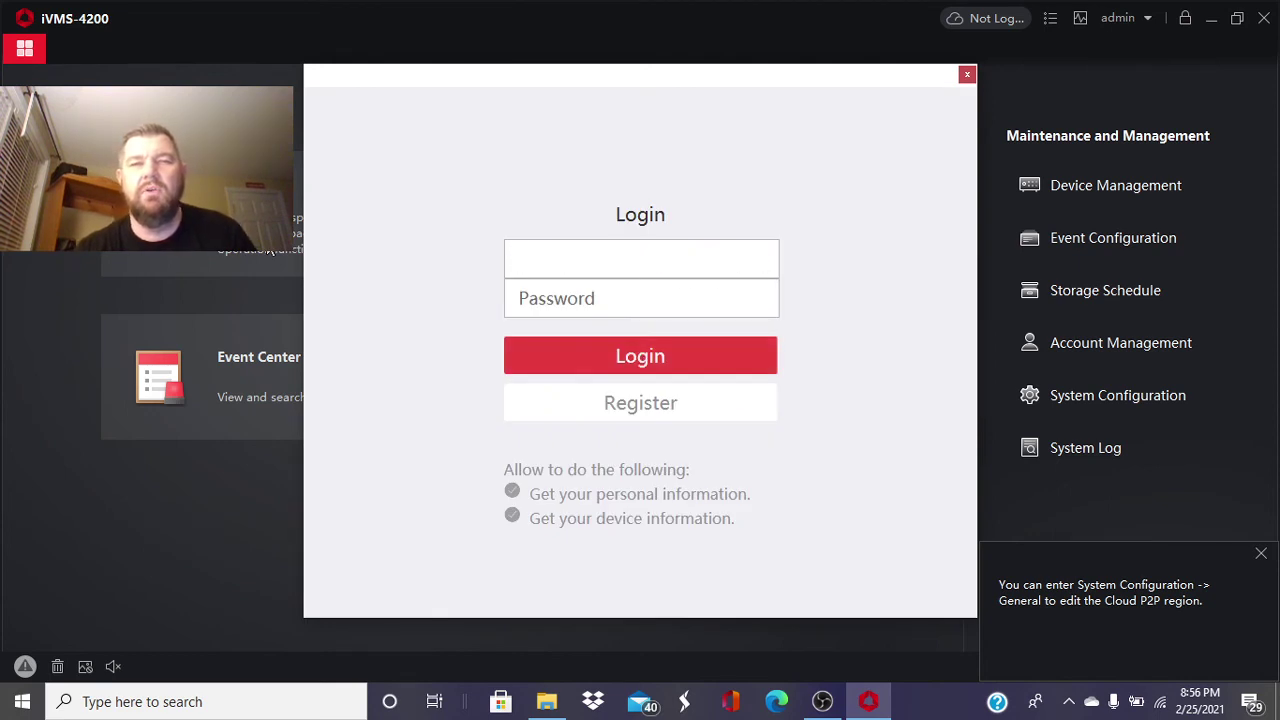